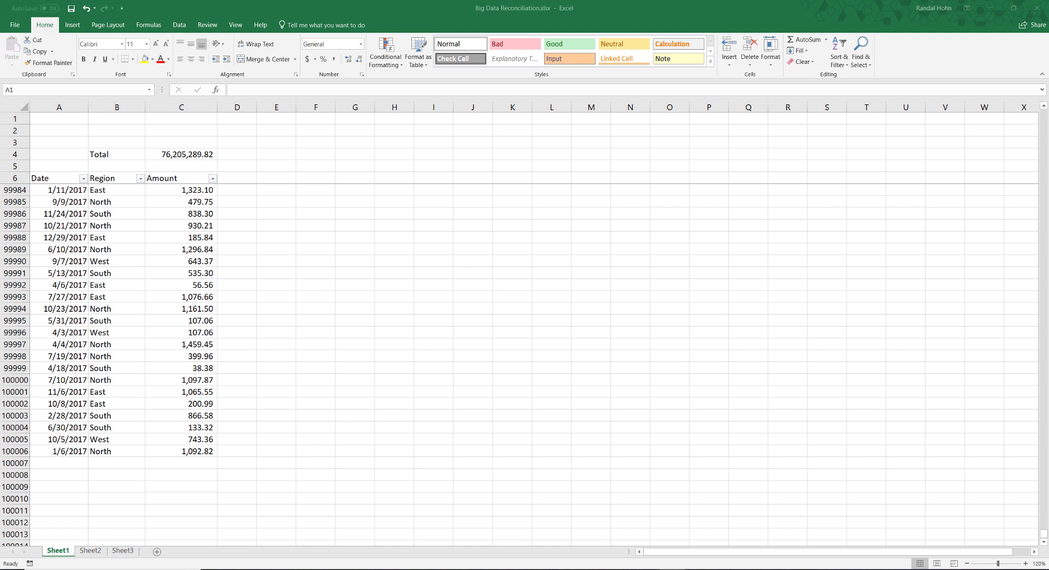
# - Group Sheet1 and Sheet2 and insert two blank columns before the Date column on both sheets
pyautogui.click(94, 553)
pyautogui.click(92, 552)
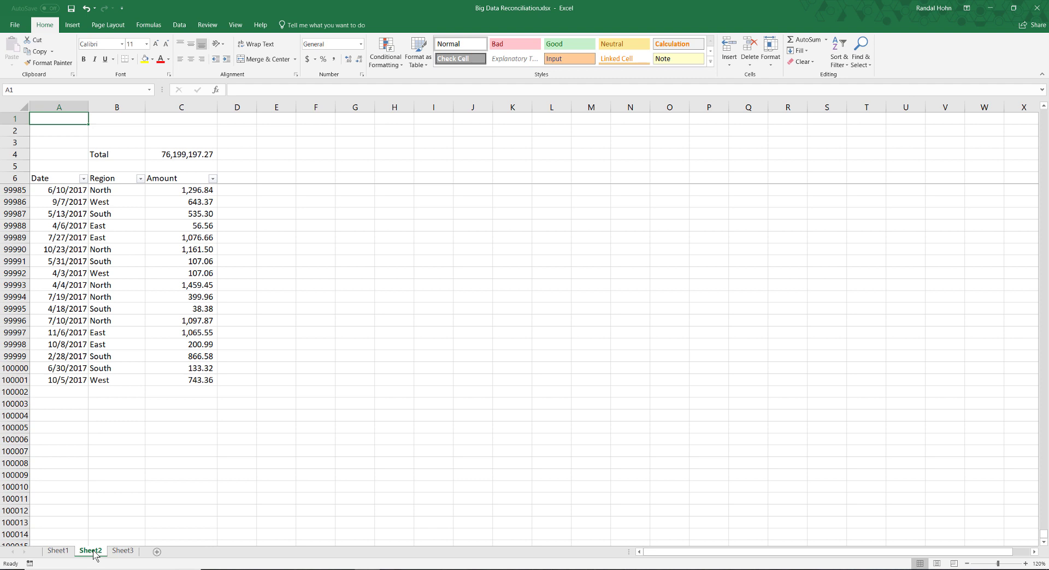
pyautogui.click(58, 551)
pyautogui.keyDown('ctrl'); pyautogui.click(63, 555); pyautogui.keyUp('ctrl')
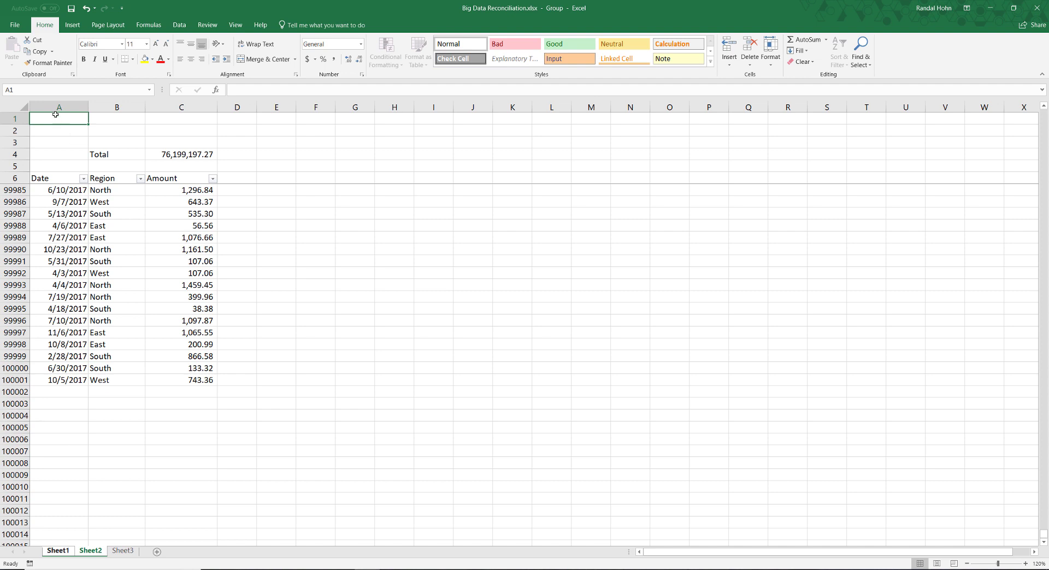
pyautogui.moveTo(54, 105); pyautogui.dragTo(119, 101)
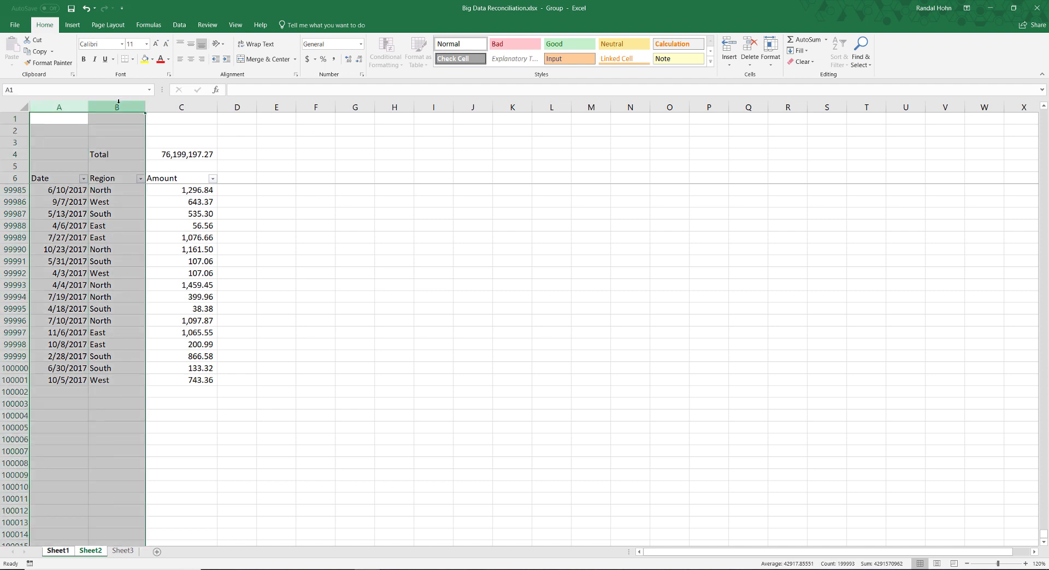
pyautogui.hotkey('ctrl', 'shift', '+')
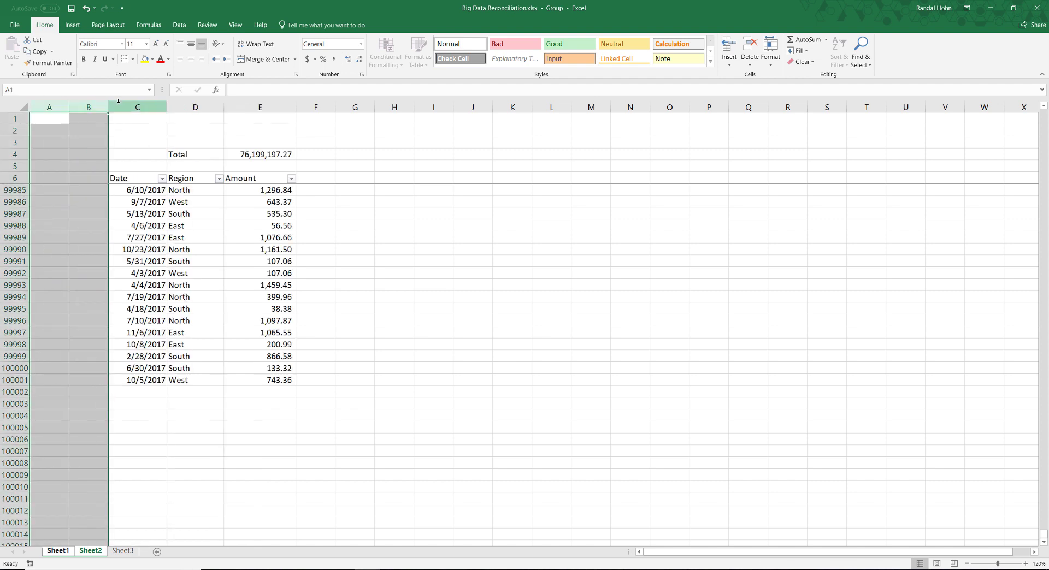
# - Add the headers Source in A6 and Key in B6 on the grouped sheets
pyautogui.click(57, 176)
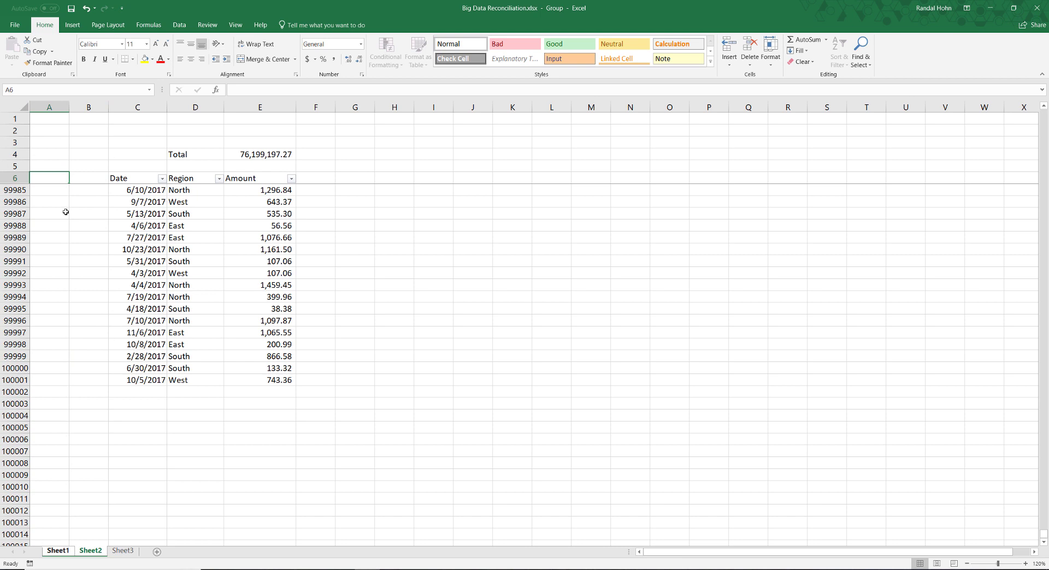
pyautogui.write('Sour')
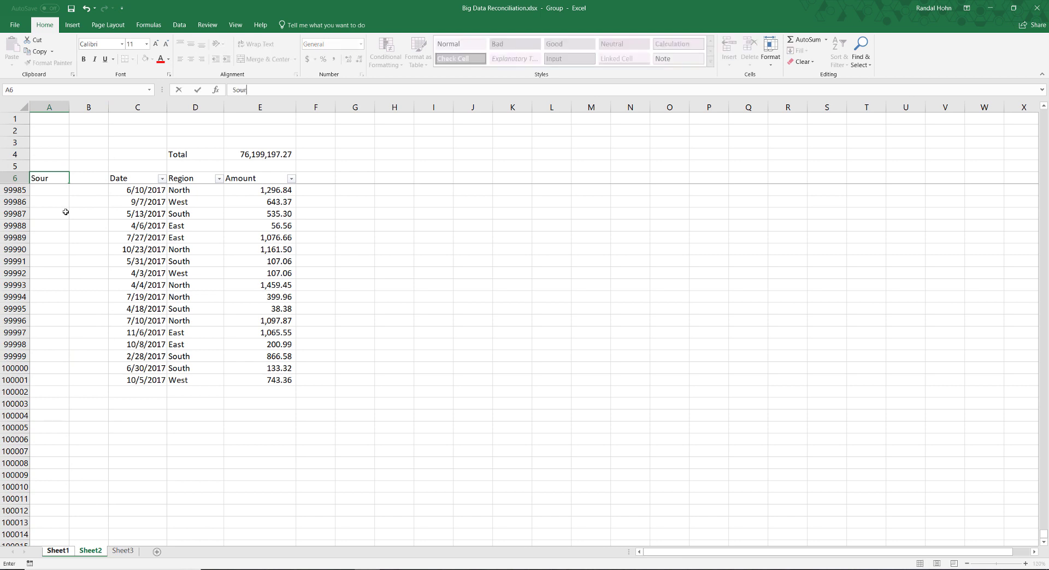
pyautogui.write('ce')
pyautogui.press('Tab')
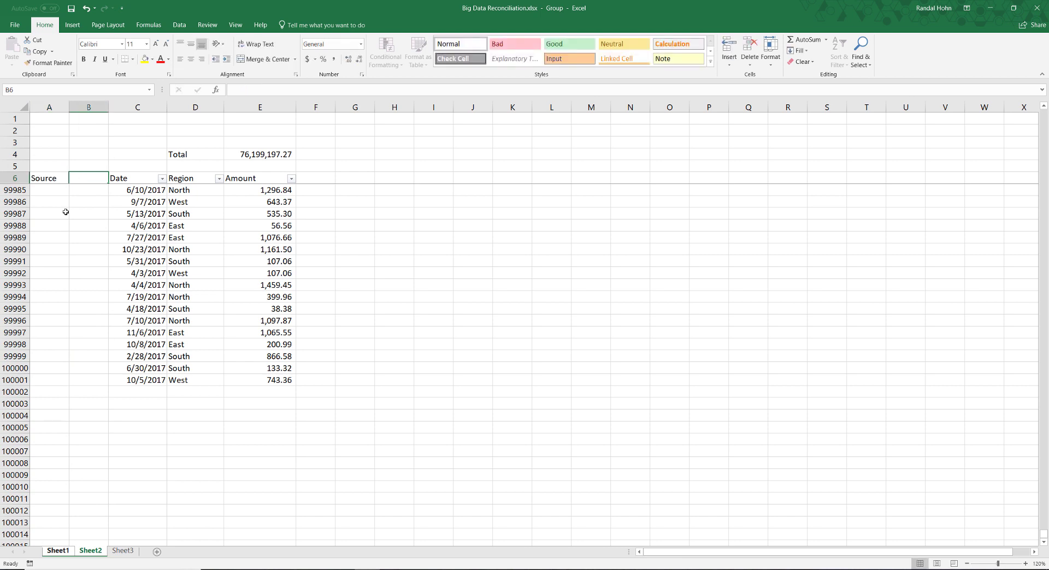
pyautogui.write('Key')
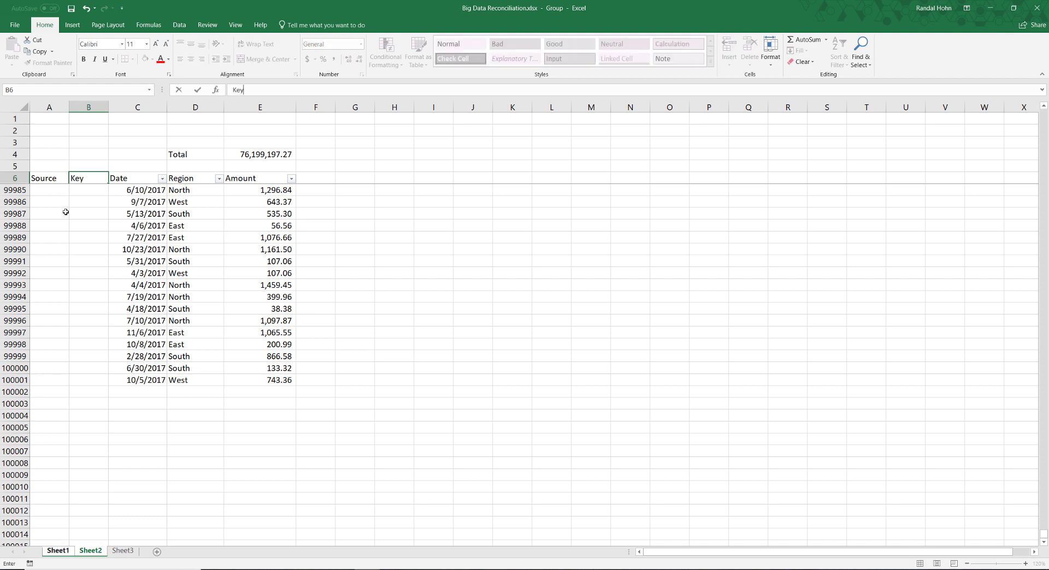
pyautogui.press('Return')
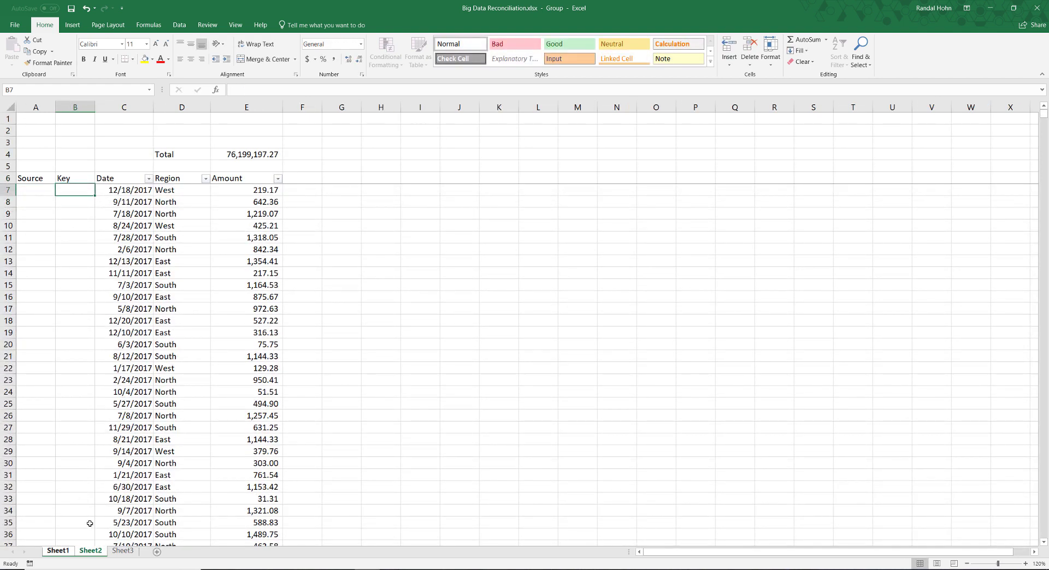
# - Ungroup the sheets and switch to Sheet1
pyautogui.rightClick(93, 545)
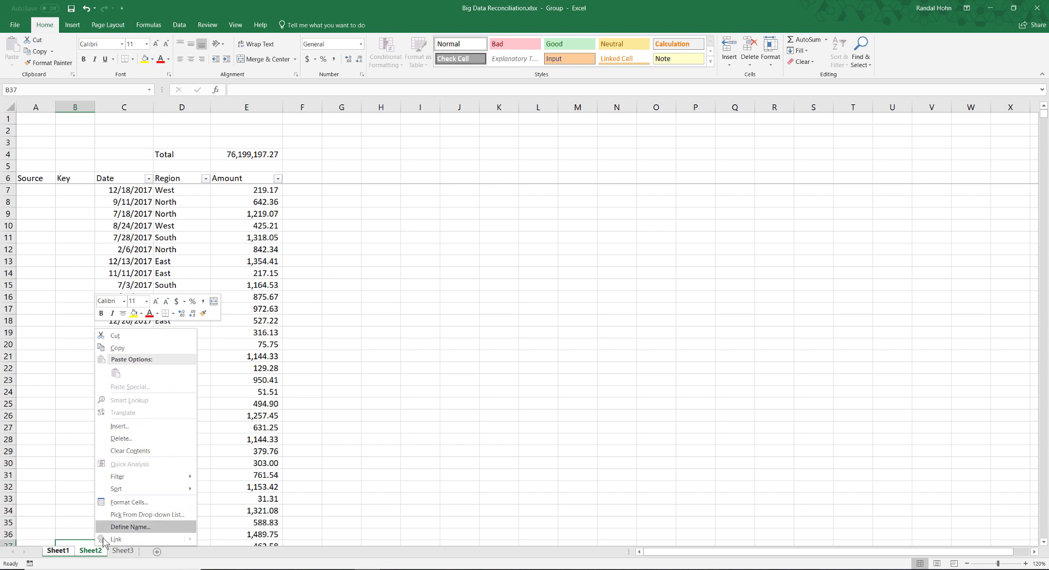
pyautogui.rightClick(98, 552)
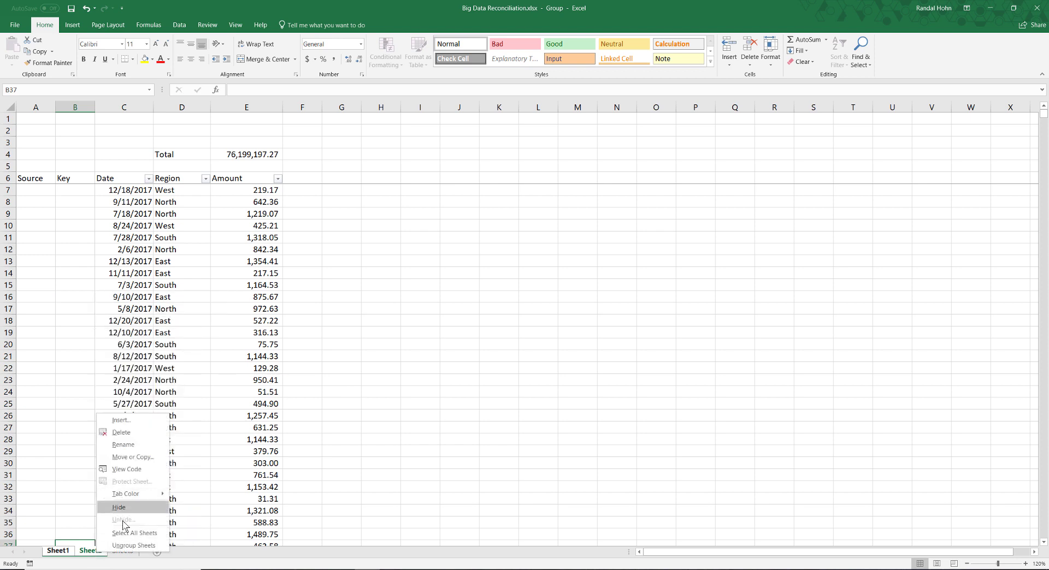
pyautogui.click(129, 546)
pyautogui.click(60, 551)
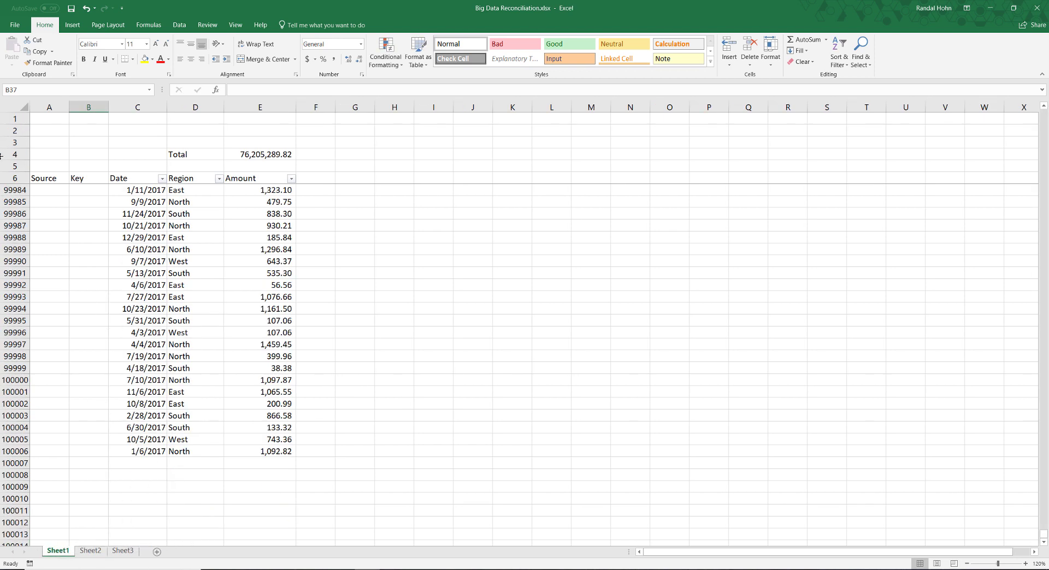
# - Enter Sheet1 as the source in cell A7 of Sheet1
pyautogui.click(37, 175)
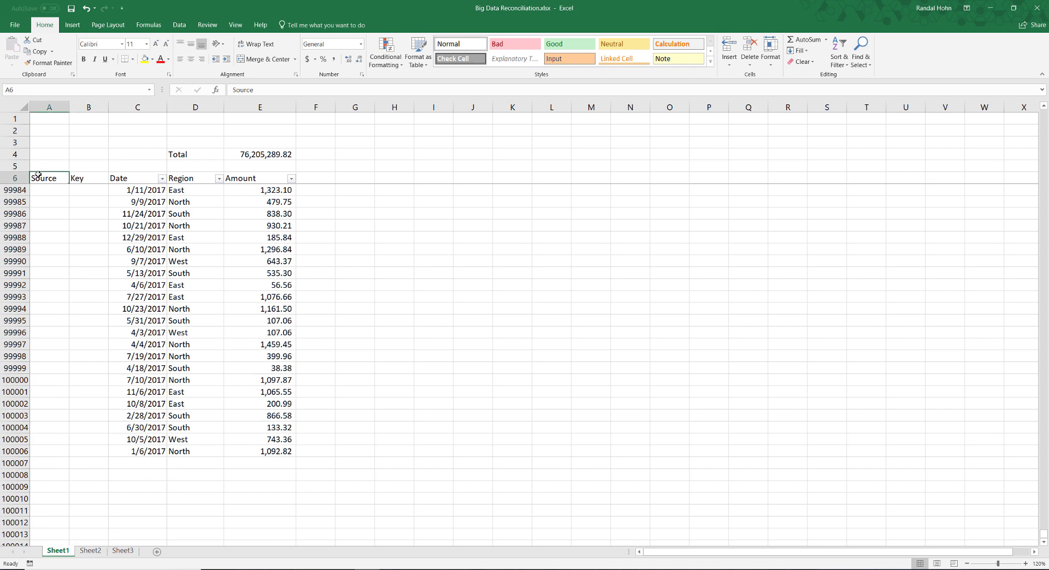
pyautogui.hotkey('ctrl', 'Home')
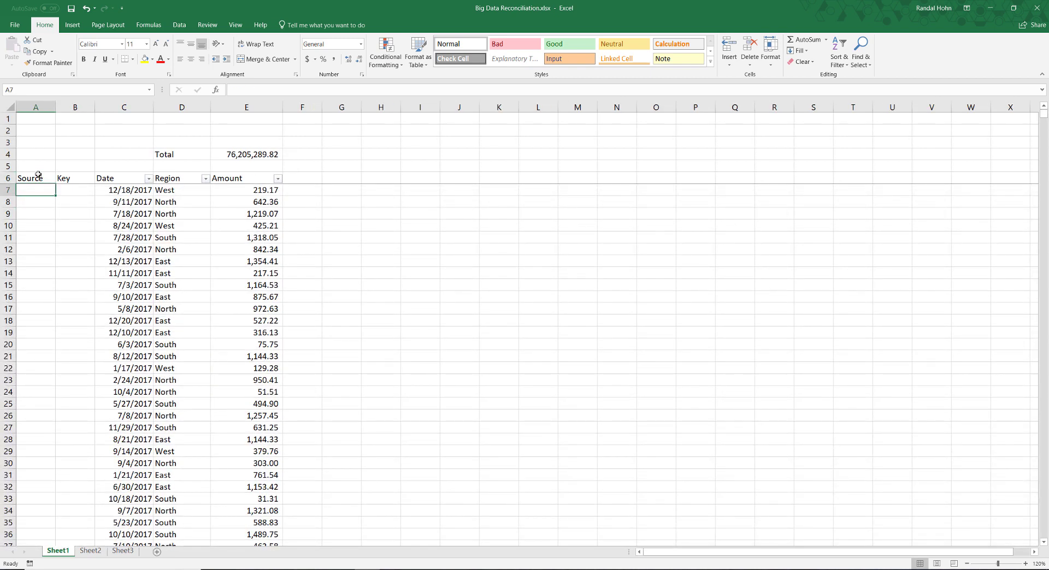
pyautogui.write('Sheet2')
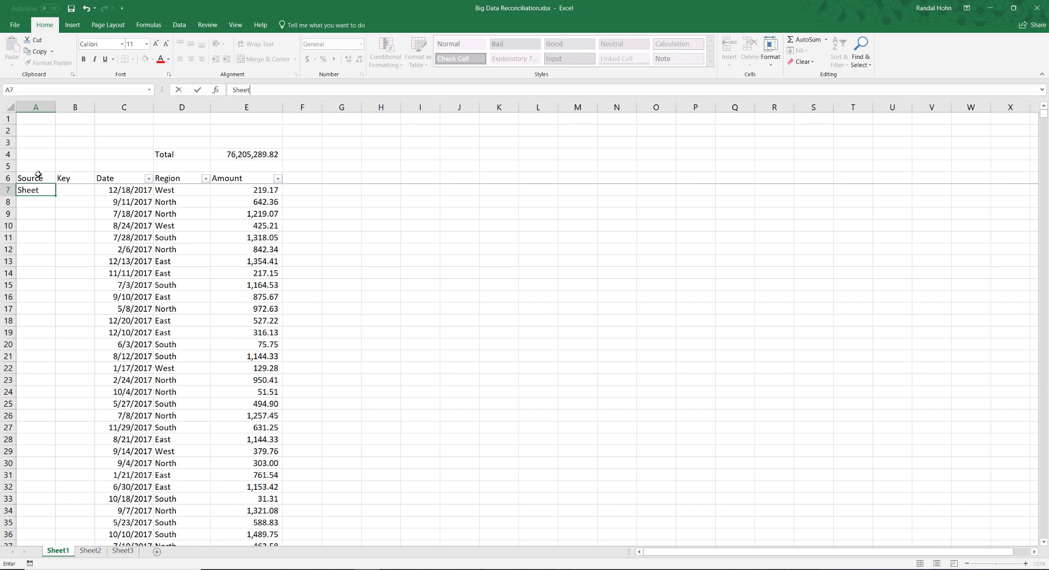
pyautogui.press('BackSpace')
pyautogui.write('1')
pyautogui.press('Tab')
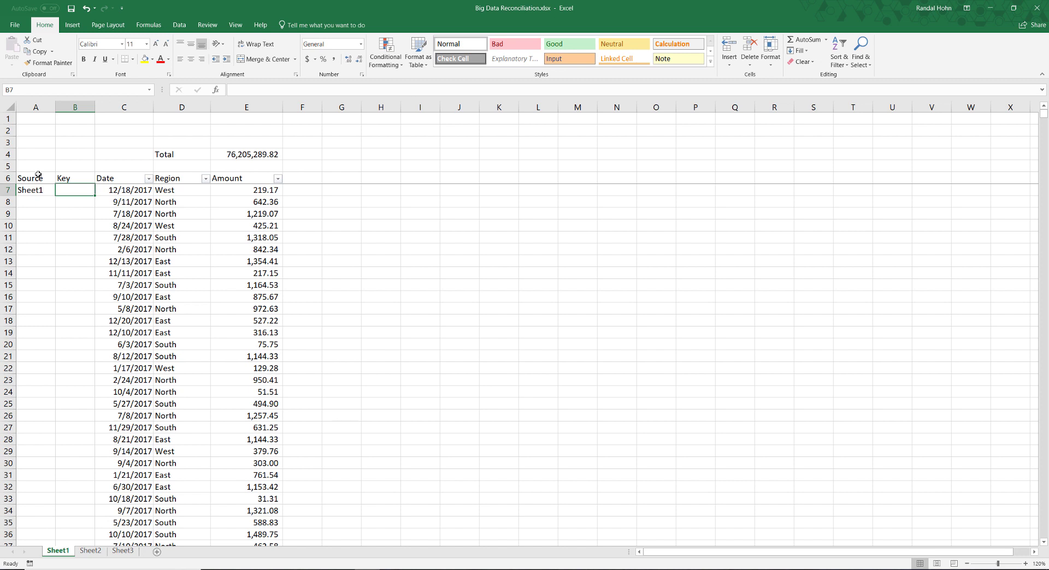
# - Enter the key formula +C7&"-"&D7&"-"&E7 in B7 of Sheet1 and fill it down all data rows
pyautogui.write('+')
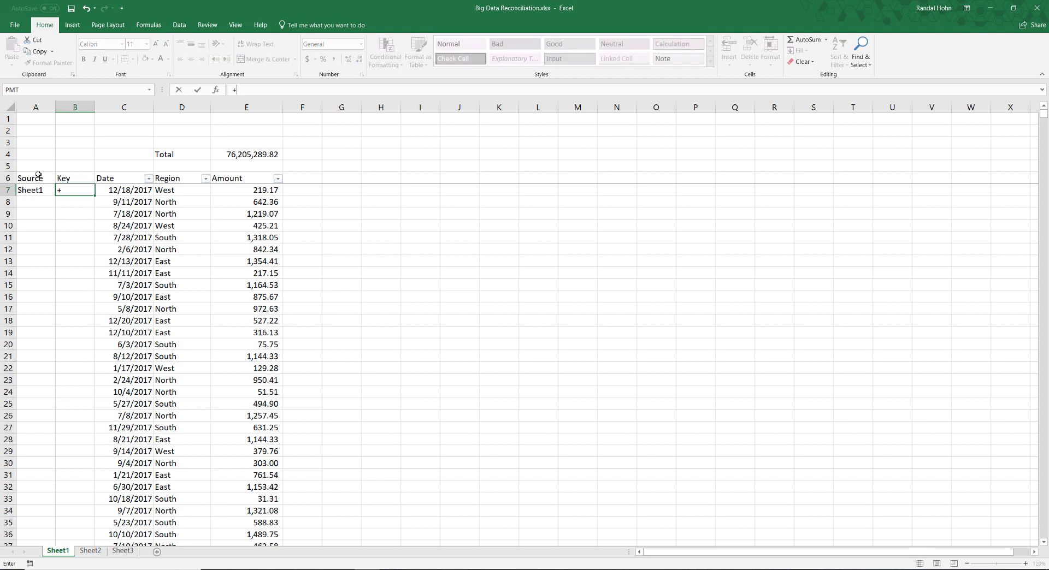
pyautogui.press('Right')
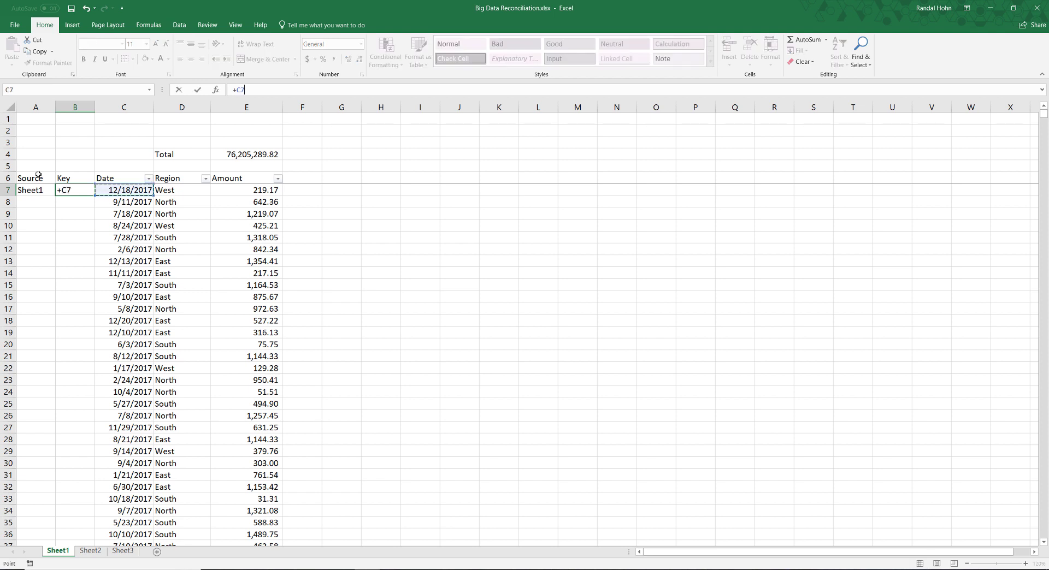
pyautogui.write('&"-"&')
pyautogui.press('Right')
pyautogui.press('Right')
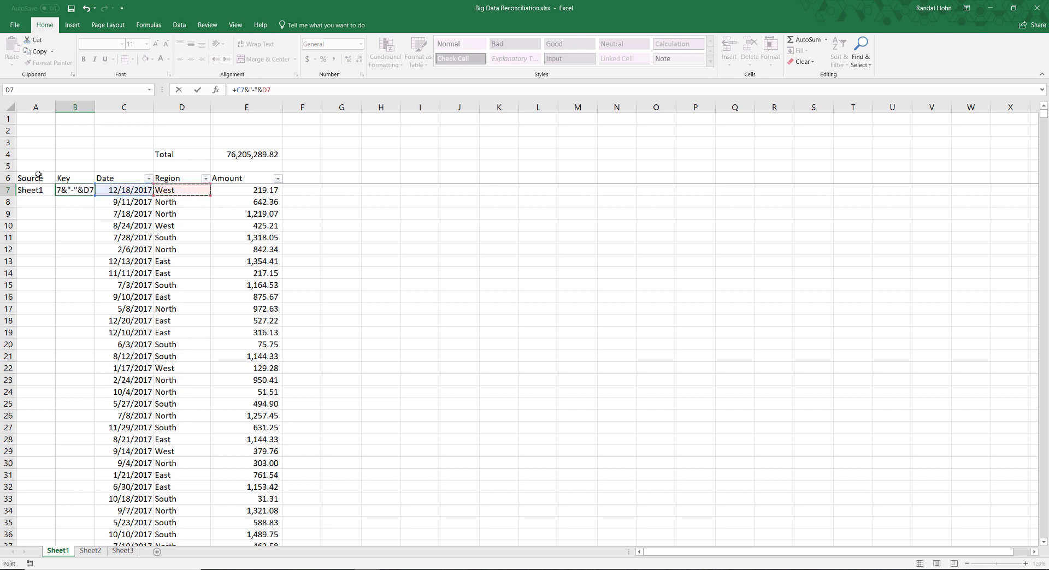
pyautogui.write('&"-"&E7')
pyautogui.press('Return')
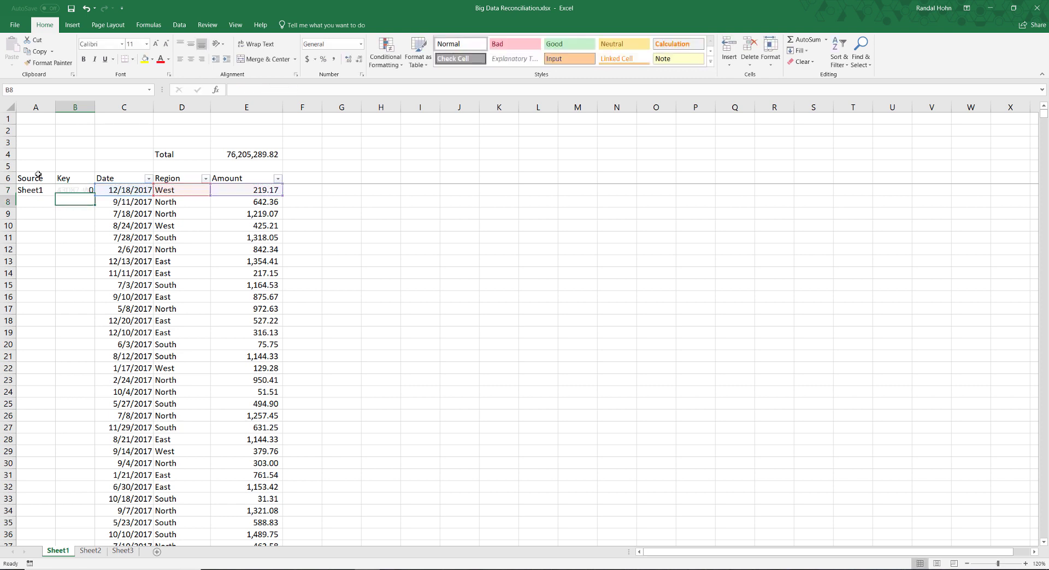
pyautogui.press('Up')
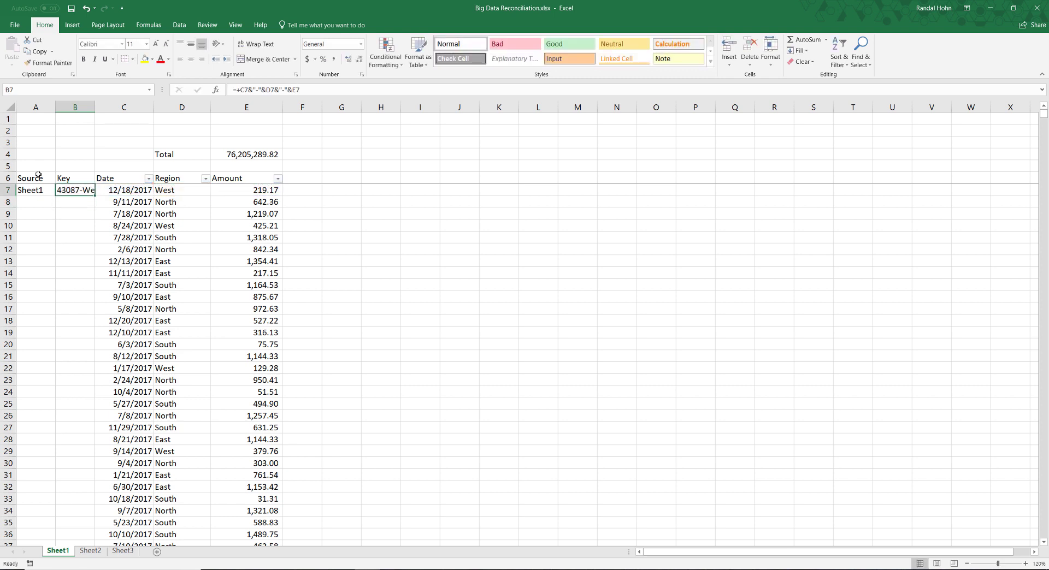
pyautogui.doubleClick(94, 195)
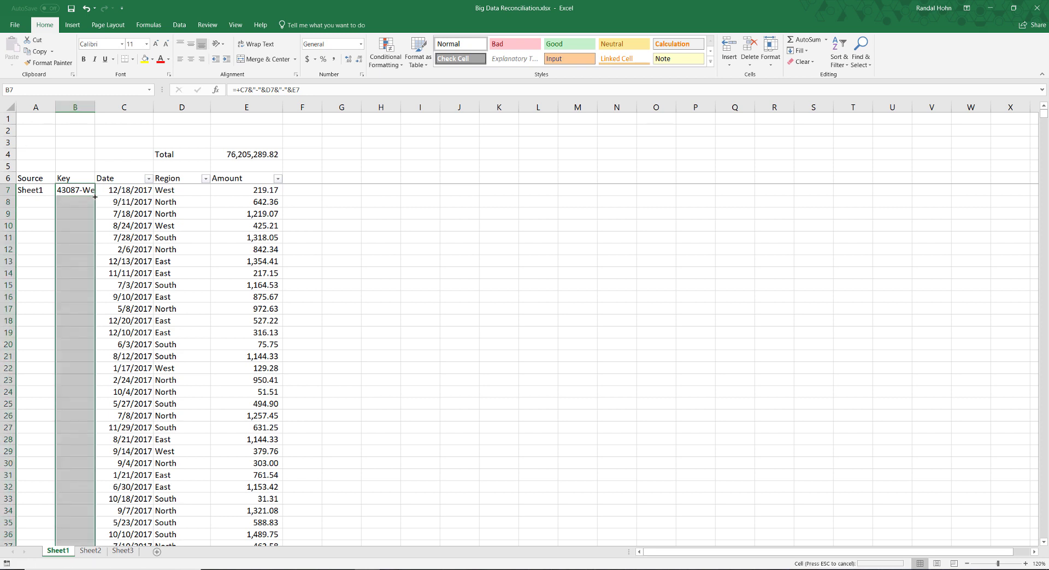
# - Copy the key formula from B7 of Sheet1 to B7 of Sheet2 and fill it down the data rows
pyautogui.click(86, 190)
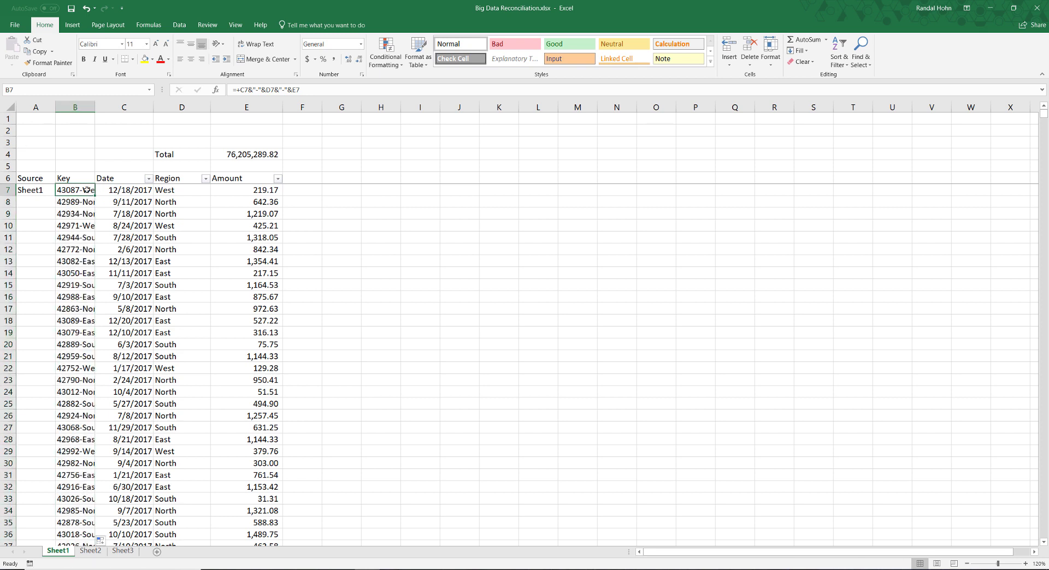
pyautogui.hotkey('ctrl', 'c')
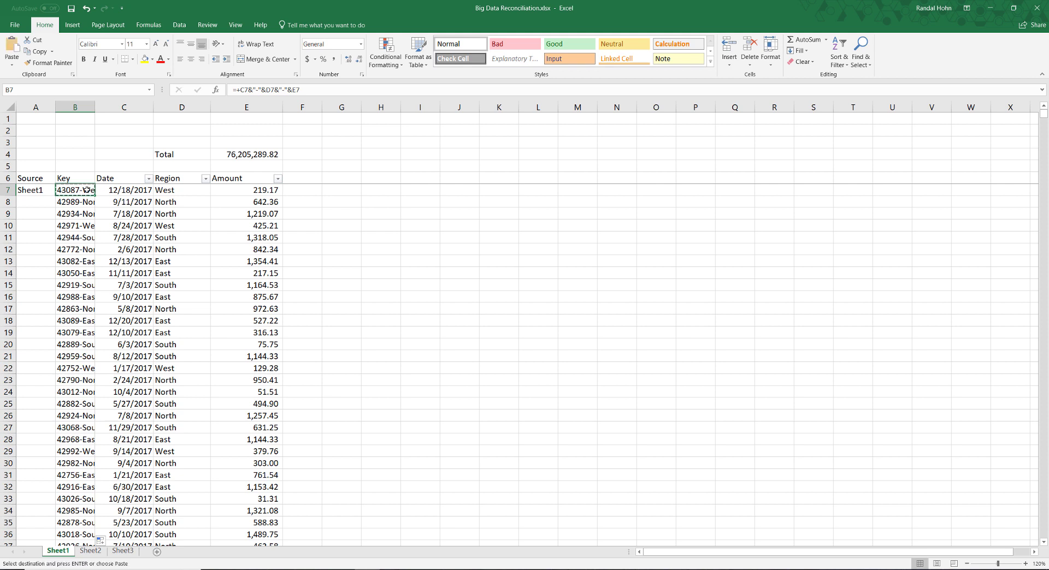
pyautogui.hotkey('ctrl', 'pagedown')
pyautogui.press('Up')
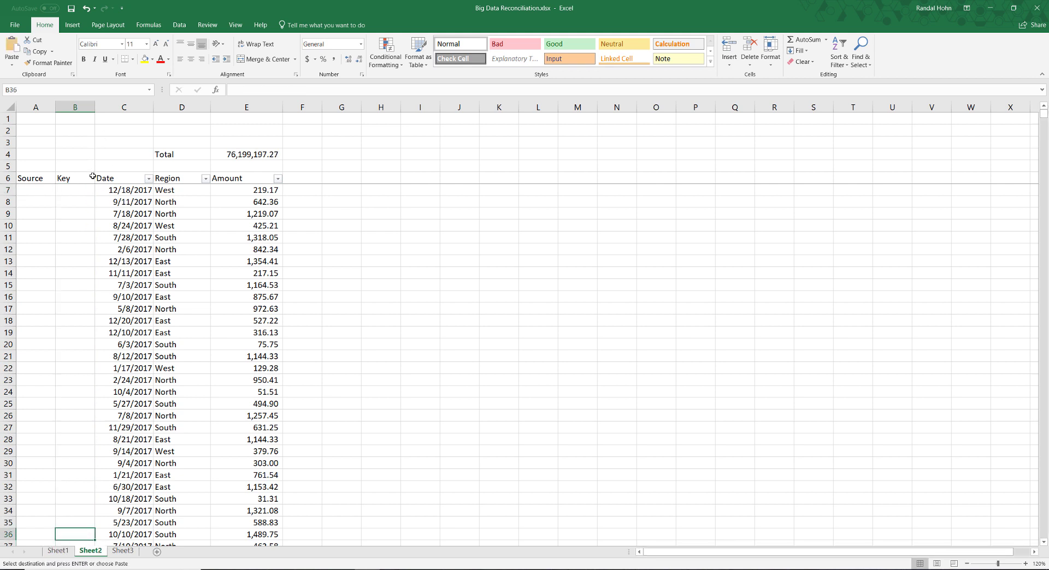
pyautogui.click(89, 193)
pyautogui.press('Return')
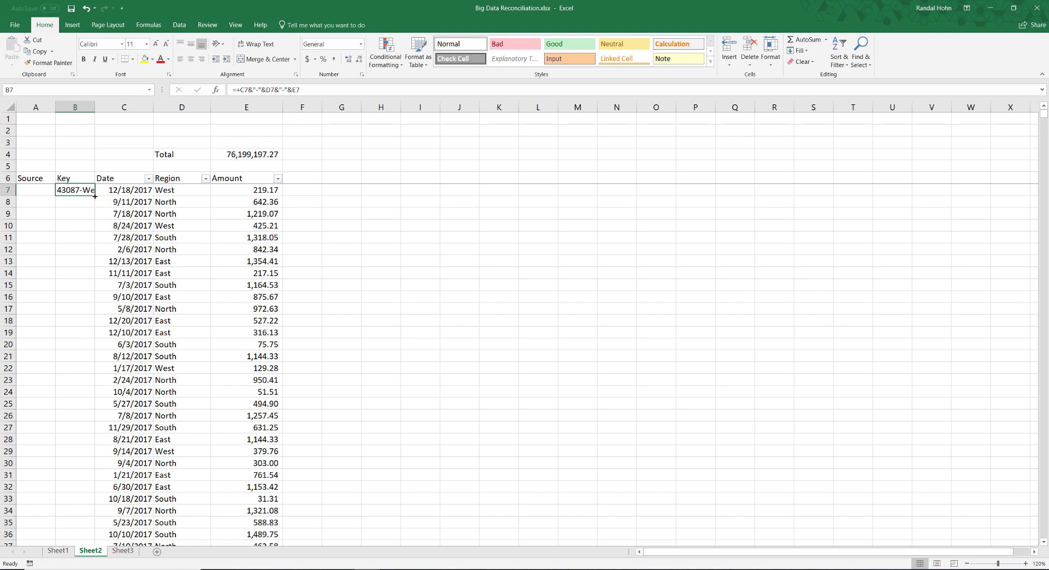
pyautogui.doubleClick(95, 196)
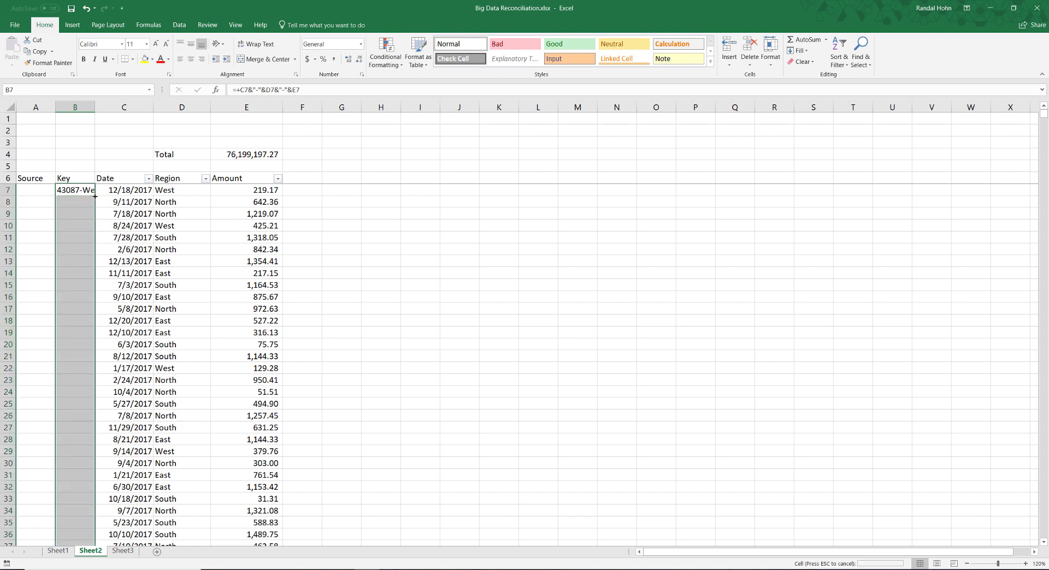
# - Fill the Source column on Sheet1 with the constant text Sheet1 for every data row
pyautogui.click(57, 551)
pyautogui.click(30, 191)
pyautogui.write('Sheet1')
pyautogui.hotkey('ctrl', 'Return')
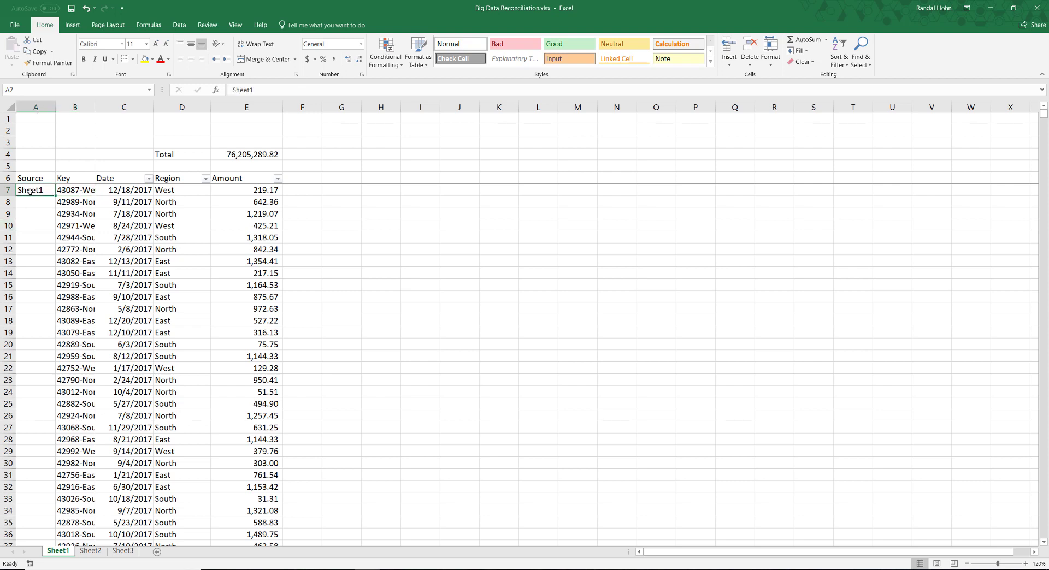
pyautogui.hotkey('shift', 'Down')
pyautogui.hotkey('ctrl', 'd')
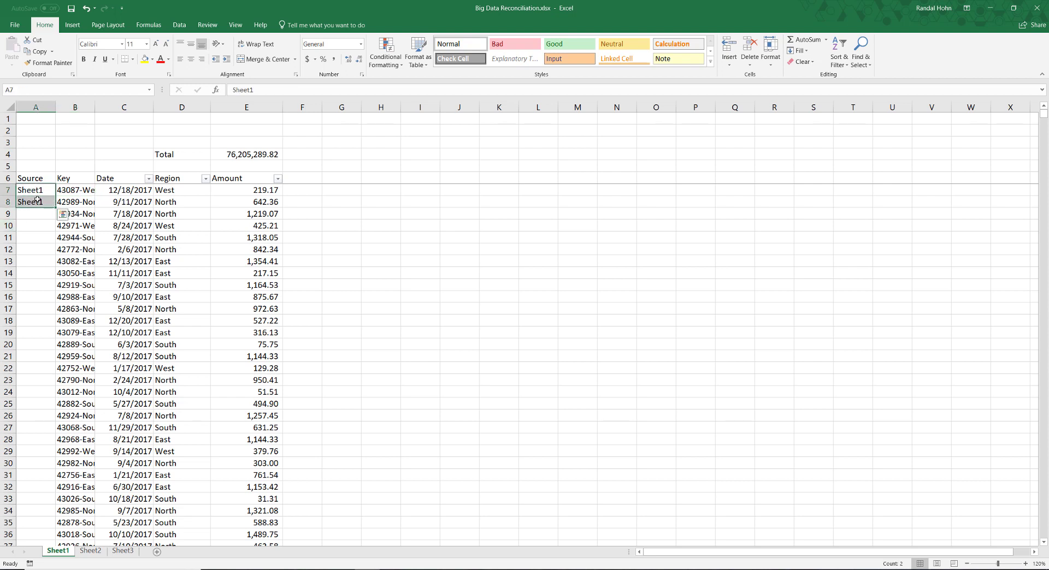
pyautogui.doubleClick(56, 209)
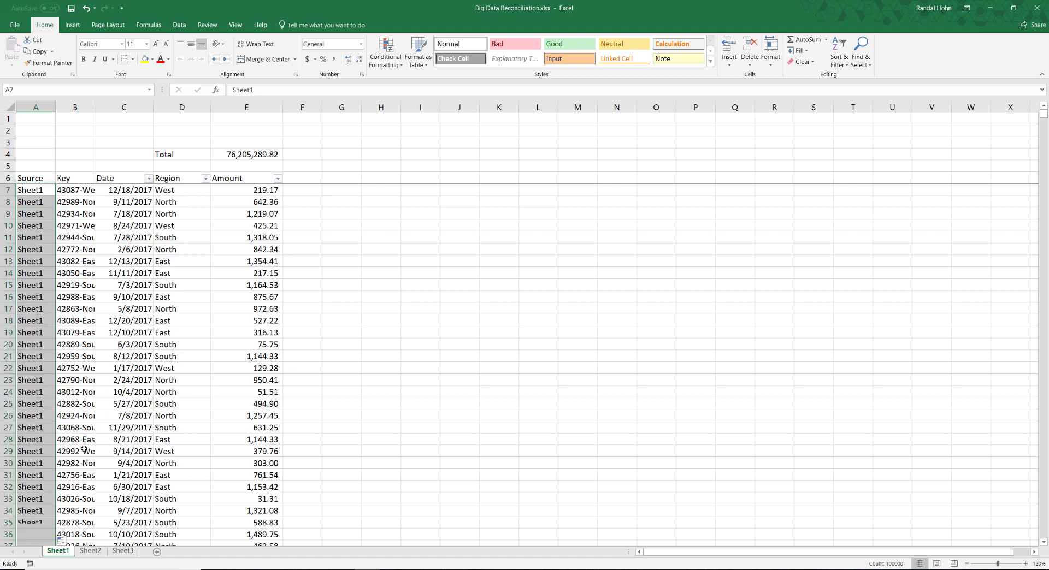
# - Enter Sheet2 in A7 of Sheet2 and fill the same text down the Source column for every data row
pyautogui.click(90, 550)
pyautogui.click(25, 188)
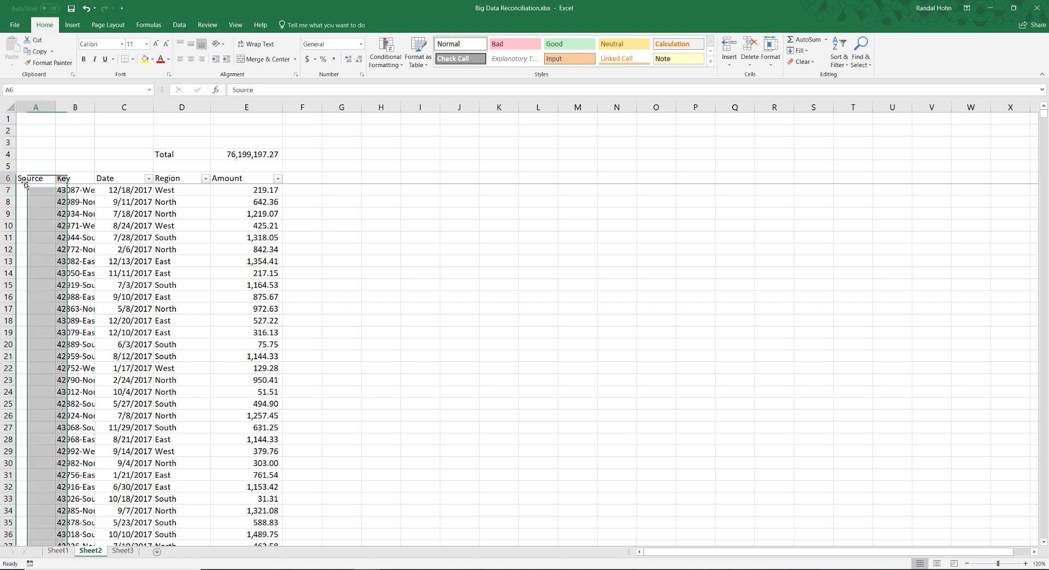
pyautogui.write('Shhet')
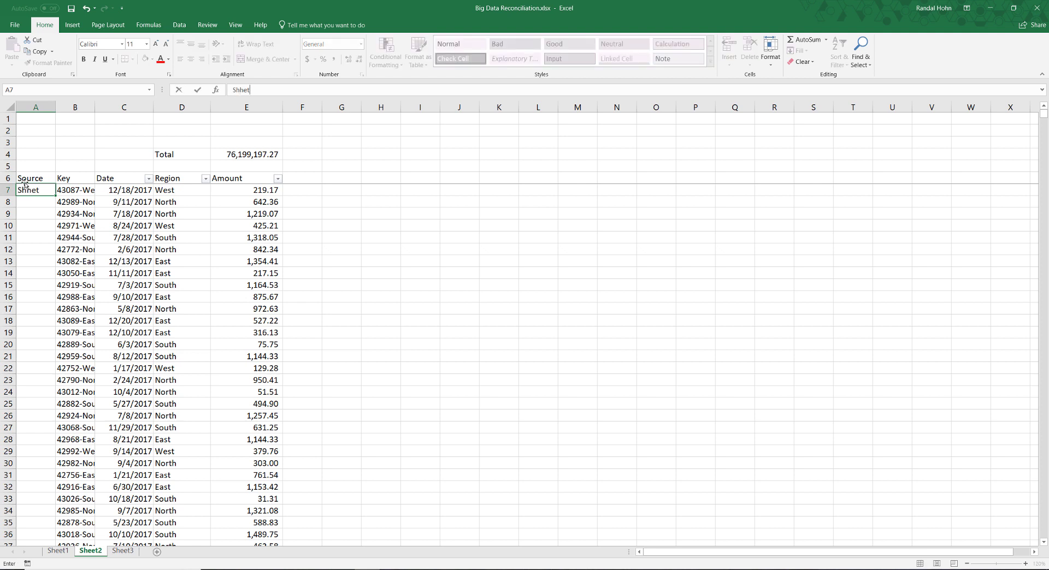
pyautogui.press('BackSpace')
pyautogui.press('BackSpace')
pyautogui.press('BackSpace')
pyautogui.write('eet2')
pyautogui.hotkey('ctrl', 'Return')
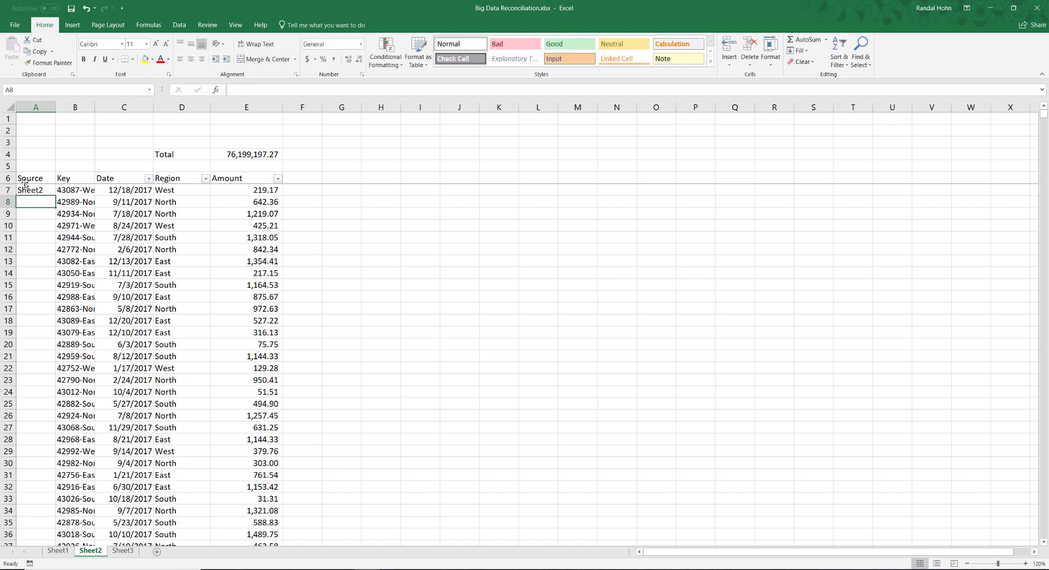
pyautogui.moveTo(55, 195); pyautogui.dragTo(50, 206)
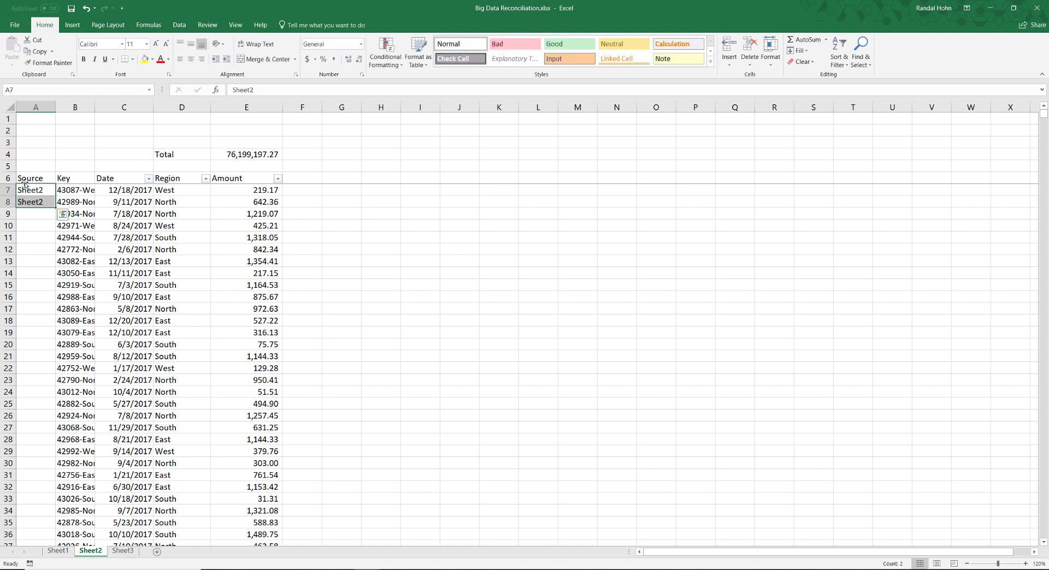
pyautogui.doubleClick(57, 209)
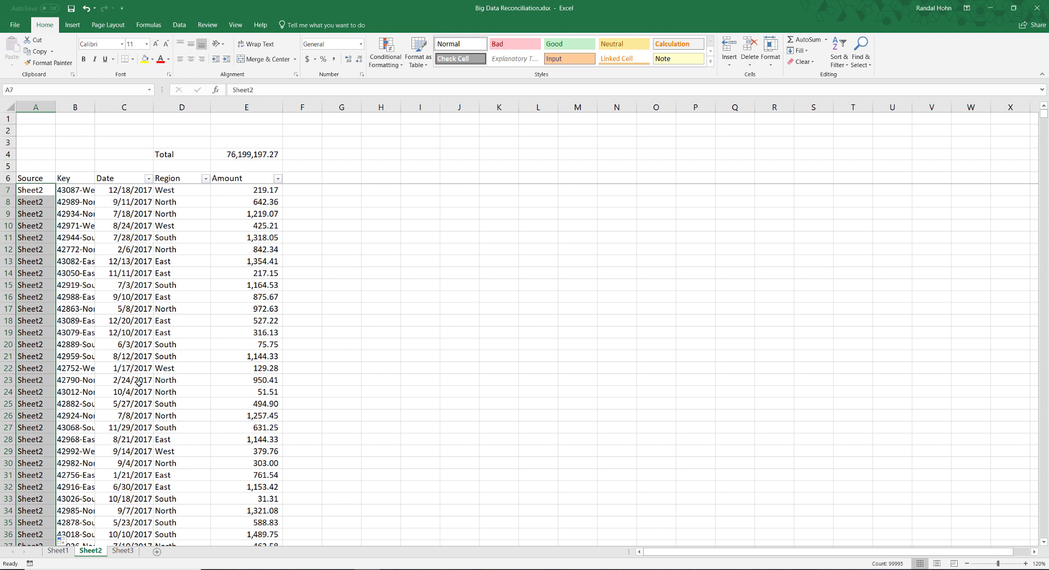
# - Copy the whole table with its header row from Sheet1 and paste it into Sheet3 starting at A3
pyautogui.click(57, 551)
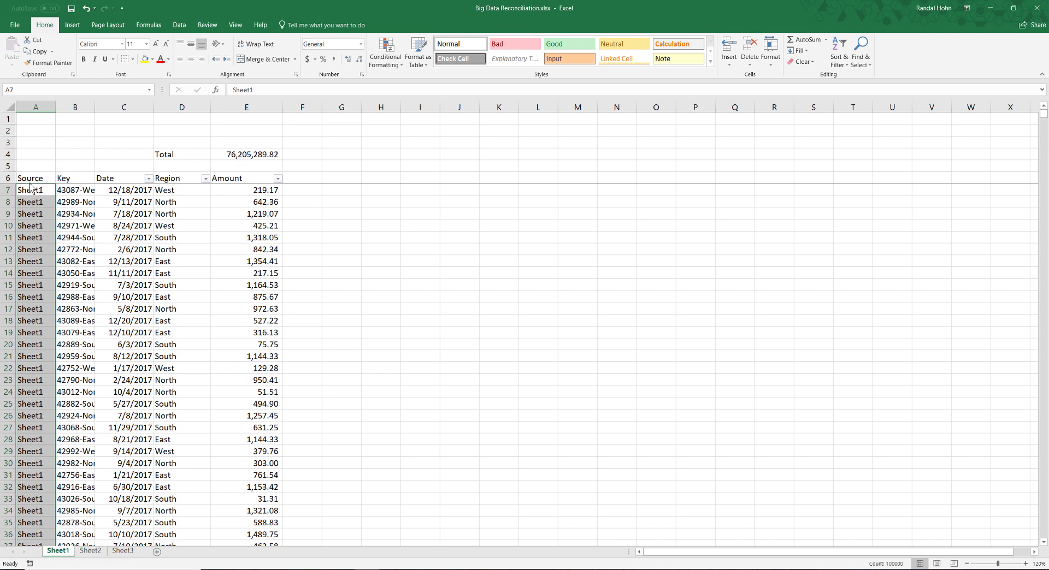
pyautogui.press('Up')
pyautogui.hotkey('ctrl', 'shift', 'Right')
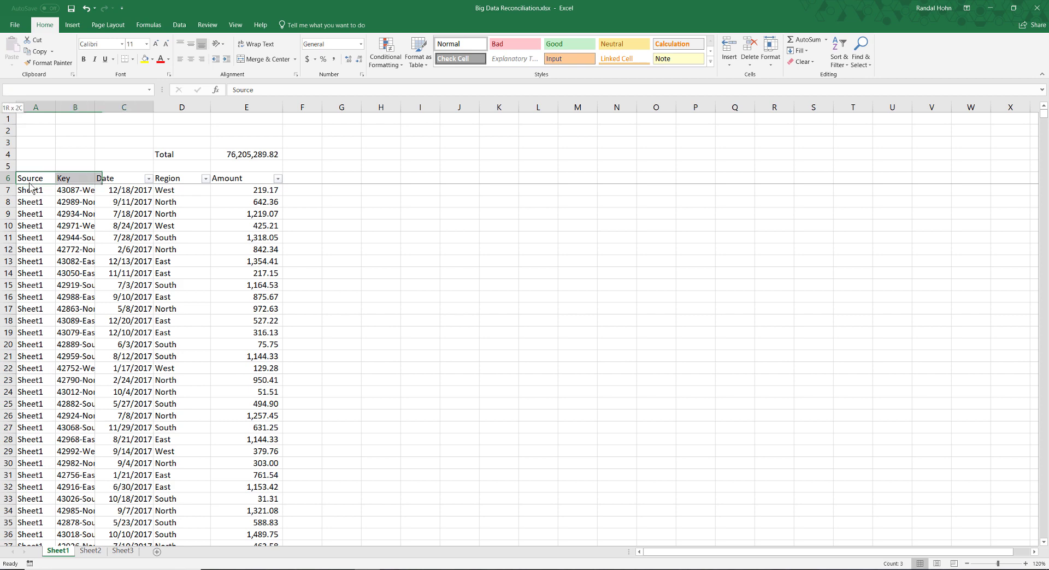
pyautogui.hotkey('ctrl', 'shift', 'Down')
pyautogui.hotkey('shift', 'Up')
pyautogui.hotkey('shift', 'Up')
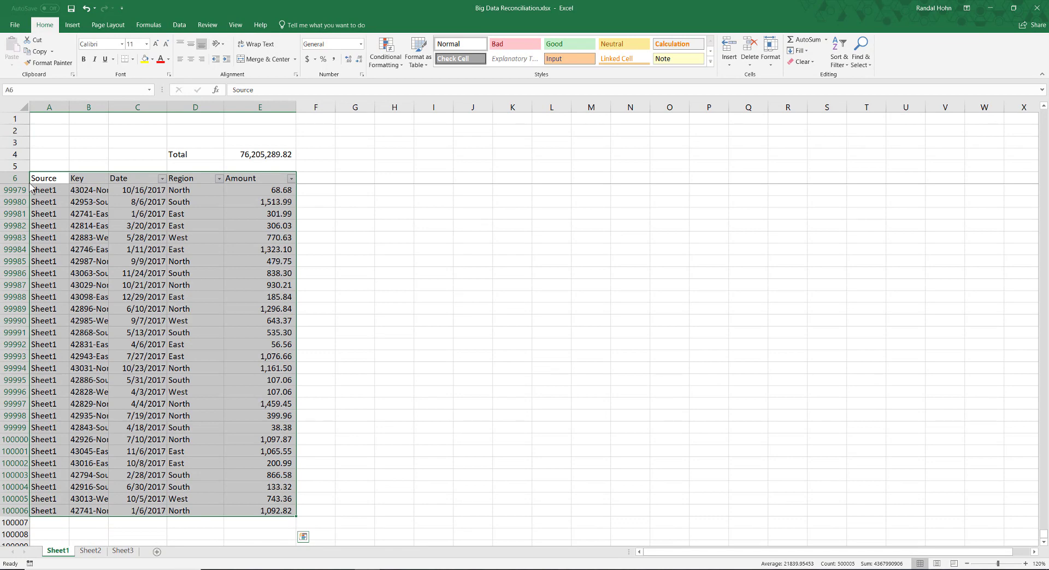
pyautogui.hotkey('ctrl', 'c')
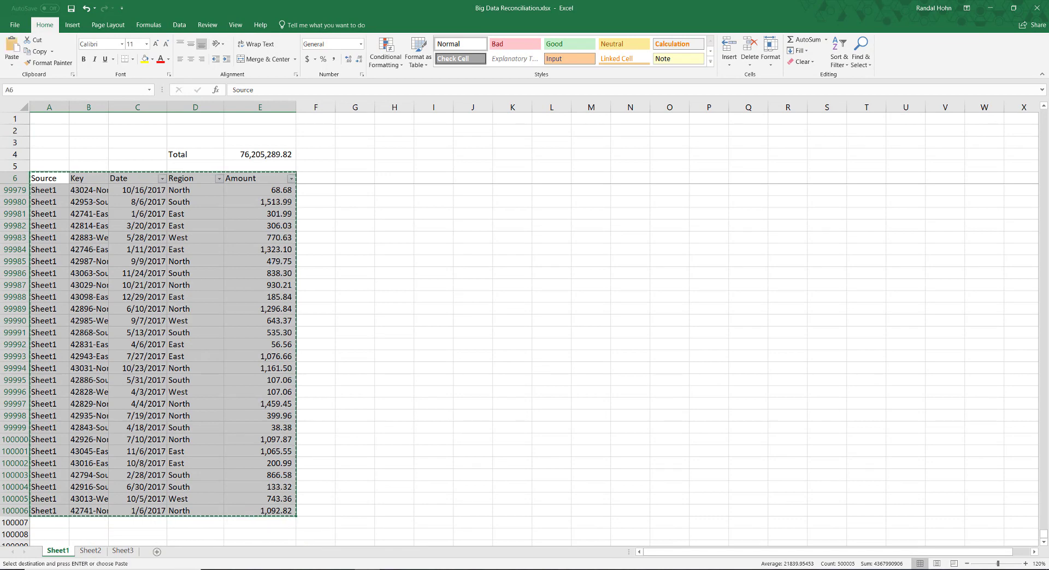
pyautogui.click(123, 550)
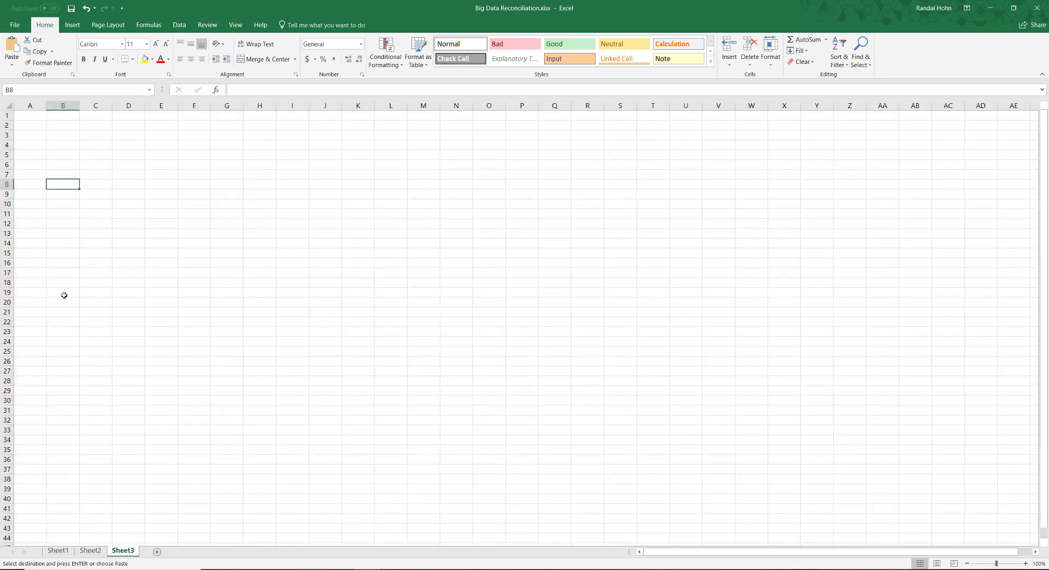
pyautogui.click(26, 135)
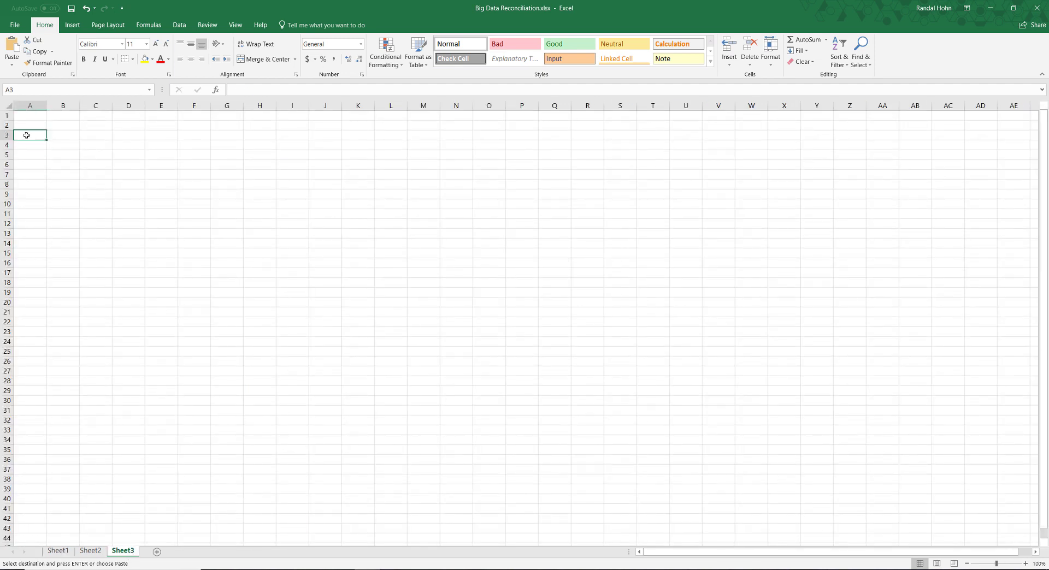
pyautogui.hotkey('ctrl', 'v')
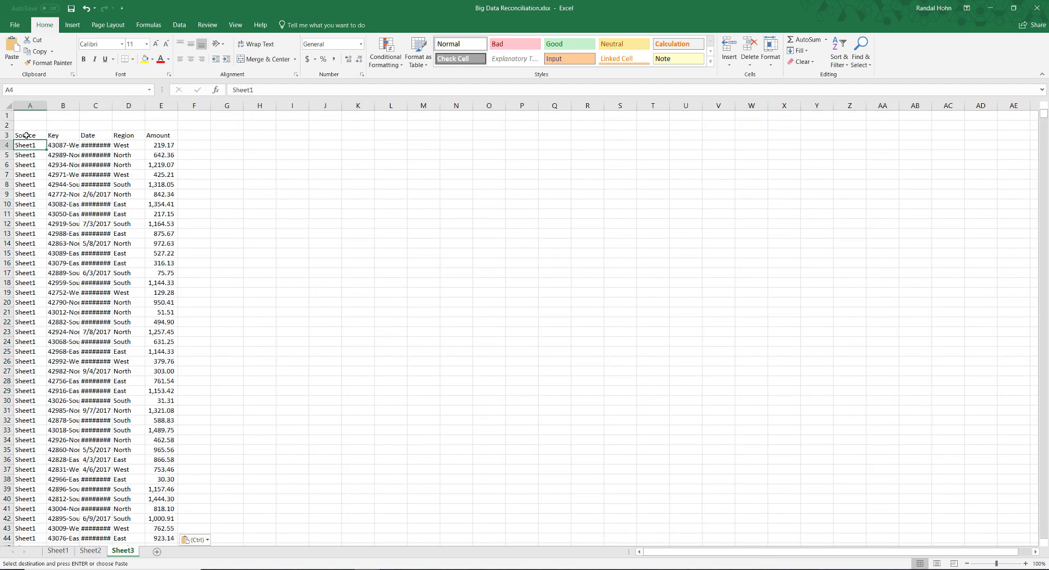
# - Copy the Sheet2 data rows without the header and append them on Sheet3 at A100004, directly below the Sheet1 rows
pyautogui.hotkey('ctrl', 'Down')
pyautogui.press('Down')
pyautogui.press('Down')
pyautogui.press('Down')
pyautogui.press('Down')
pyautogui.press('Up')
pyautogui.press('Up')
pyautogui.press('Up')
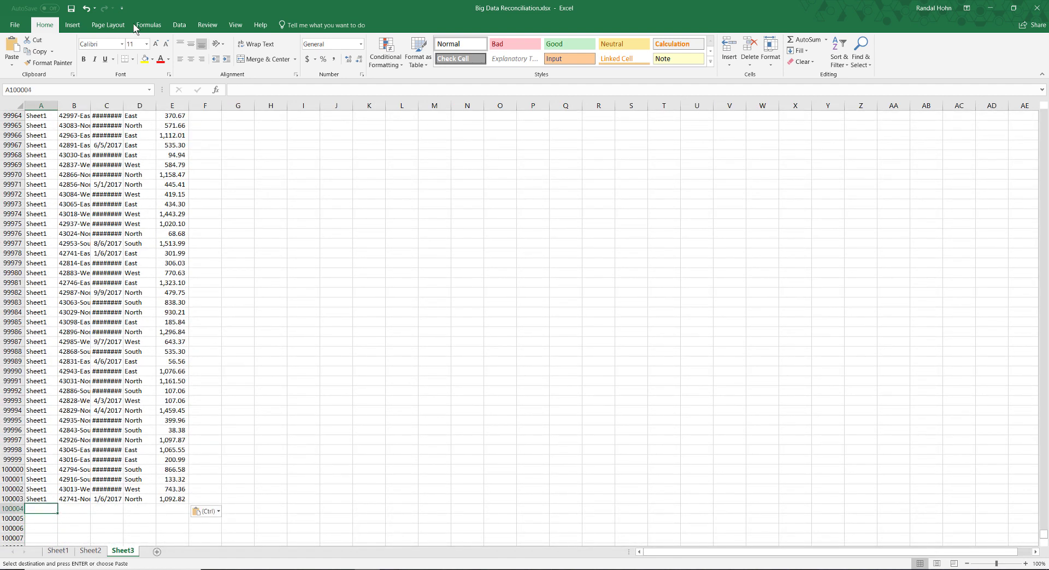
pyautogui.click(90, 551)
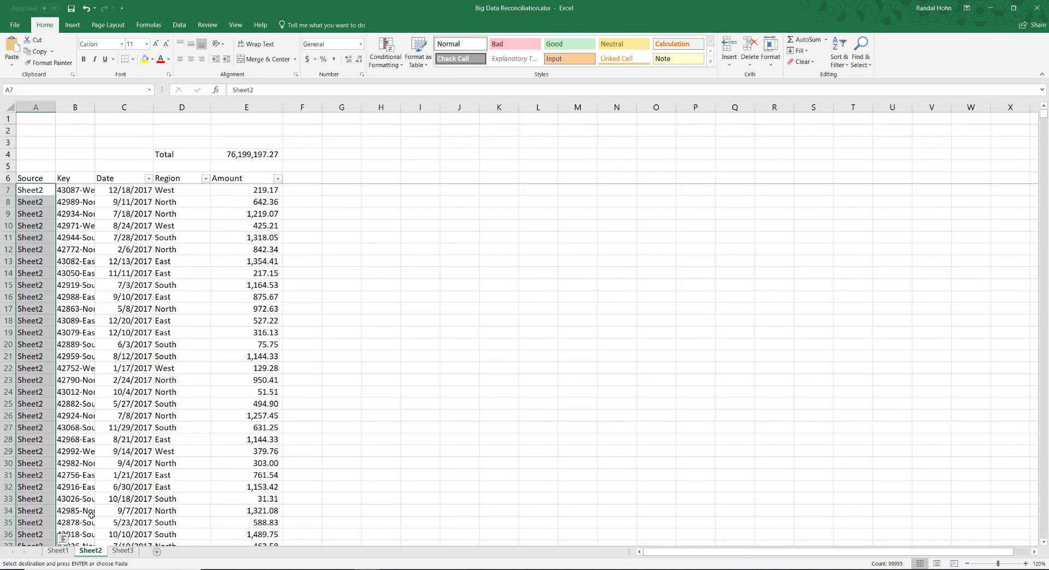
pyautogui.press('Up')
pyautogui.press('Down')
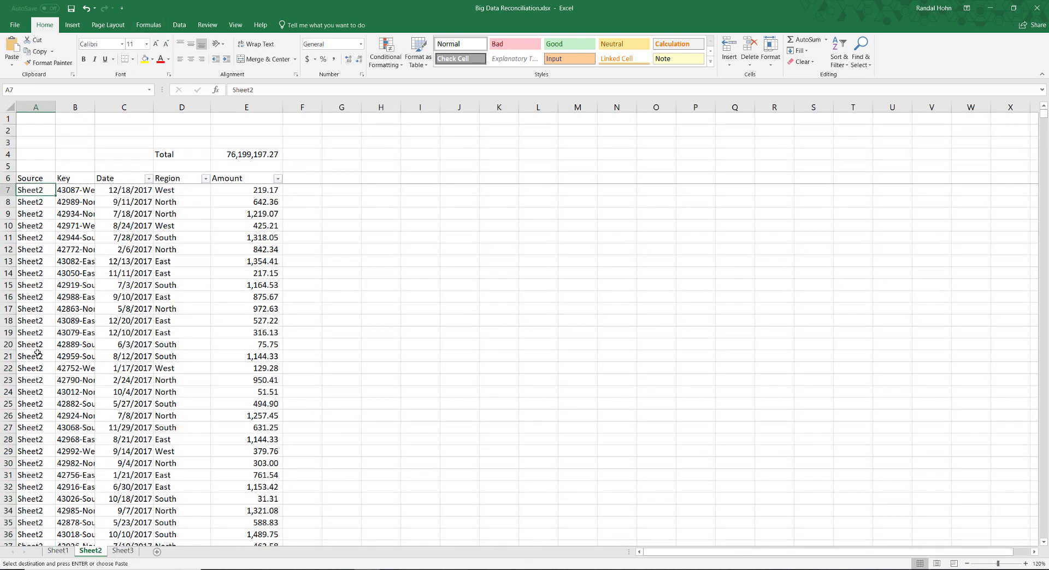
pyautogui.hotkey('shift', 'Right')
pyautogui.hotkey('shift', 'Right')
pyautogui.hotkey('shift', 'Right')
pyautogui.hotkey('shift', 'Right')
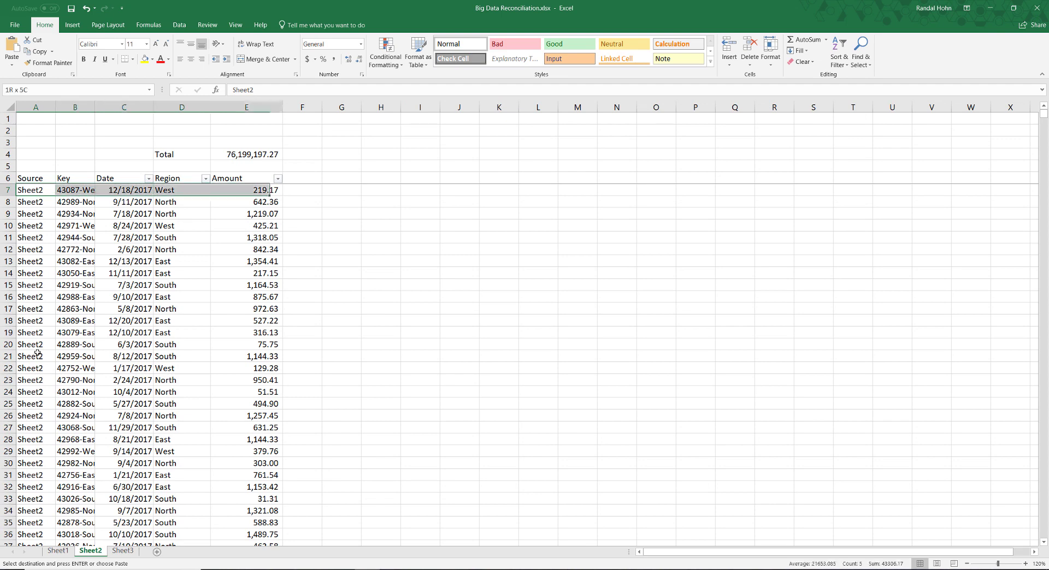
pyautogui.hotkey('ctrl', 'shift', 'Down')
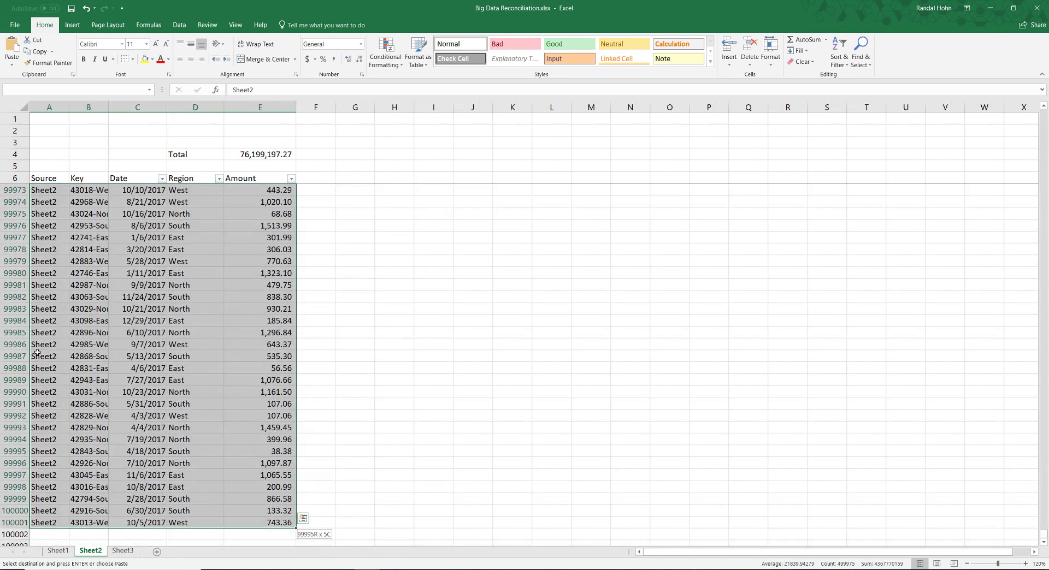
pyautogui.hotkey('ctrl', 'c')
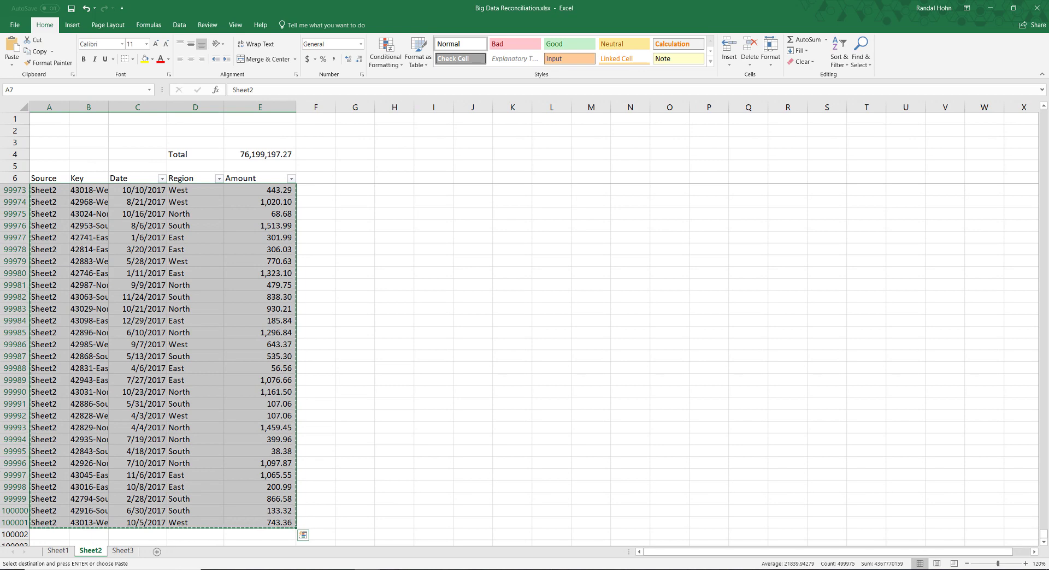
pyautogui.moveTo(122, 545); pyautogui.dragTo(122, 556)
pyautogui.click(122, 553)
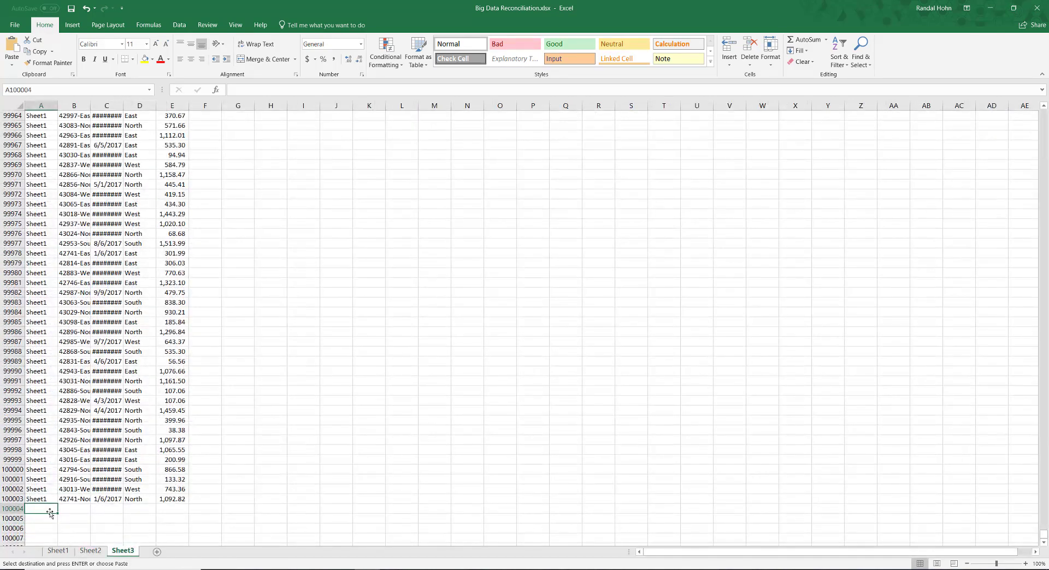
pyautogui.hotkey('ctrl', 'v')
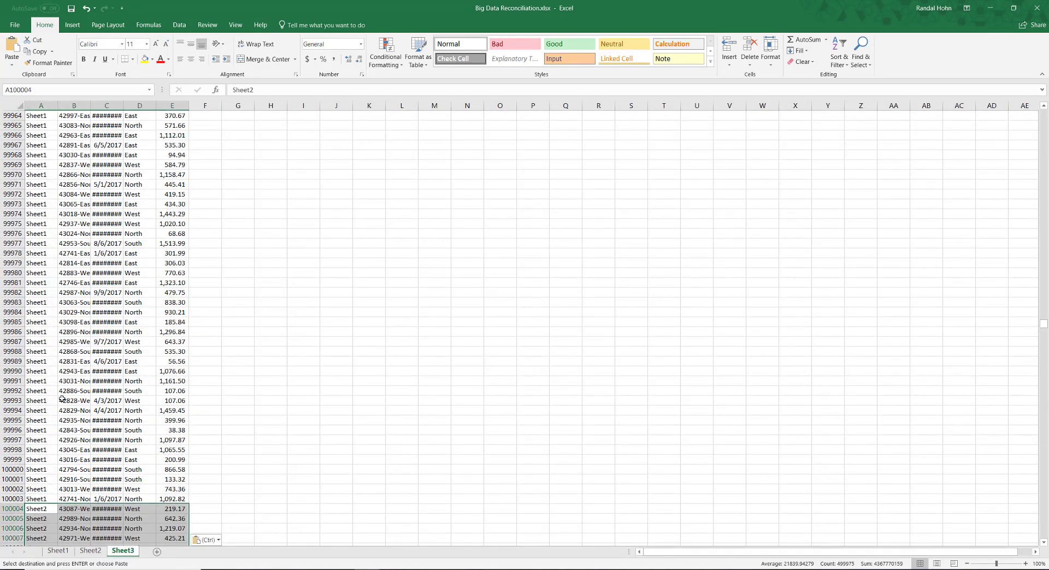
# - Autofit the widths of all columns on Sheet3
pyautogui.click(20, 106)
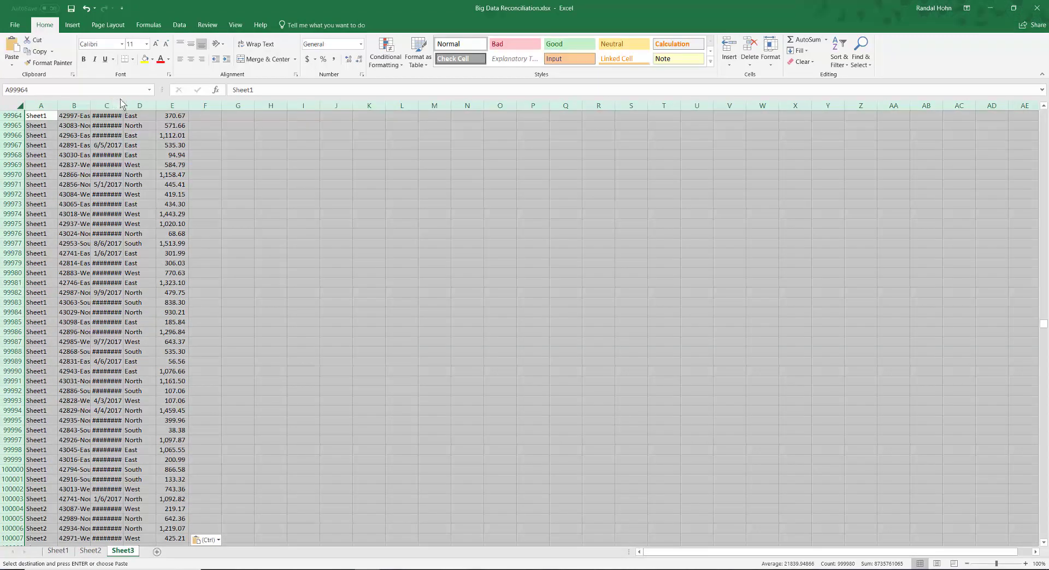
pyautogui.doubleClick(124, 103)
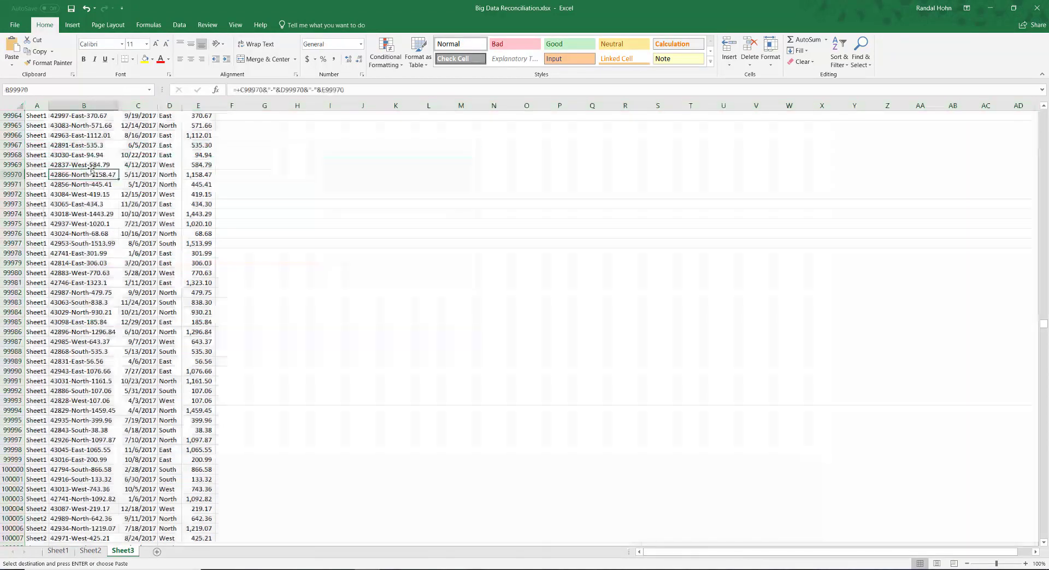
pyautogui.click(93, 170)
# - Freeze the panes of Sheet3 at A4 so the rows through the header row 3 stay fixed
pyautogui.hotkey('ctrl', 'Home')
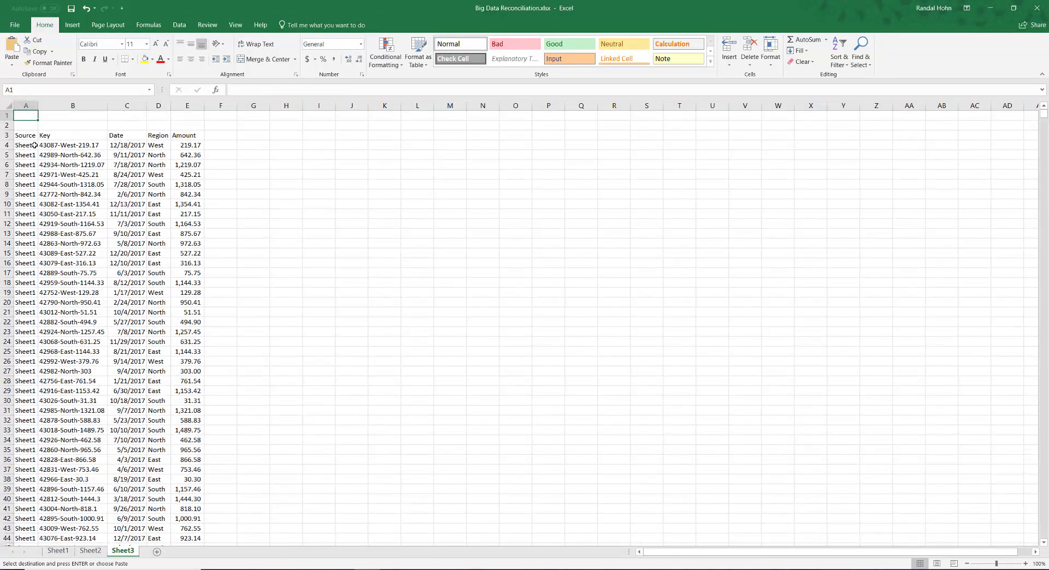
pyautogui.click(33, 145)
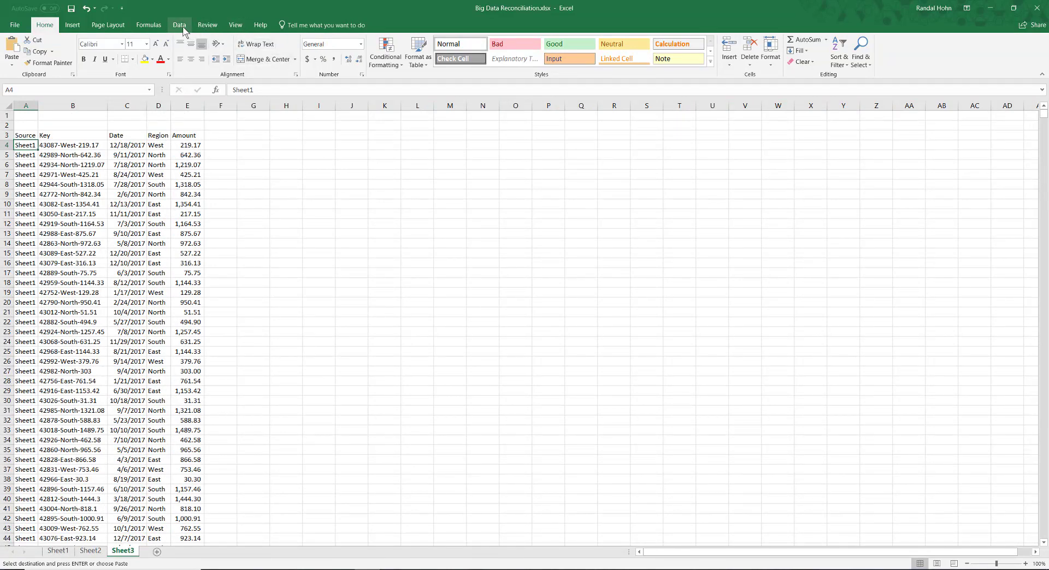
pyautogui.click(232, 29)
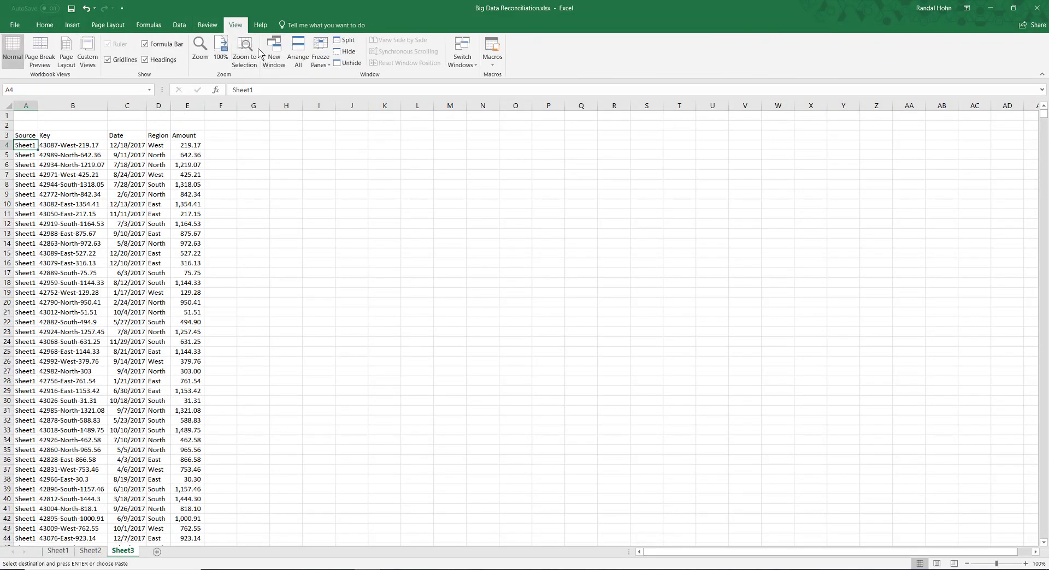
pyautogui.click(327, 52)
pyautogui.click(322, 75)
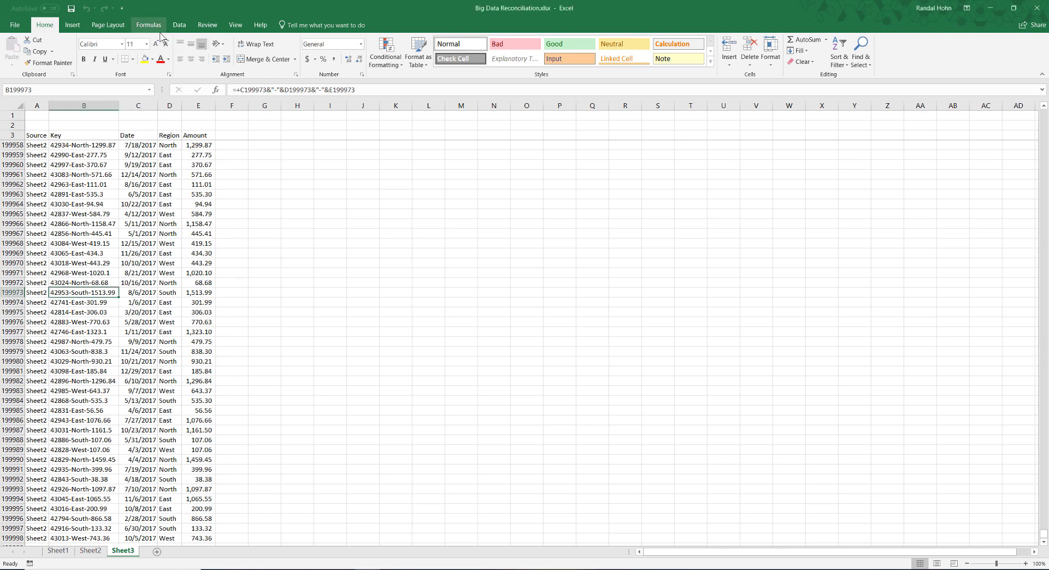
# - Create a PivotTable on a new worksheet from the combined data on Sheet3
pyautogui.click(72, 25)
pyautogui.click(17, 48)
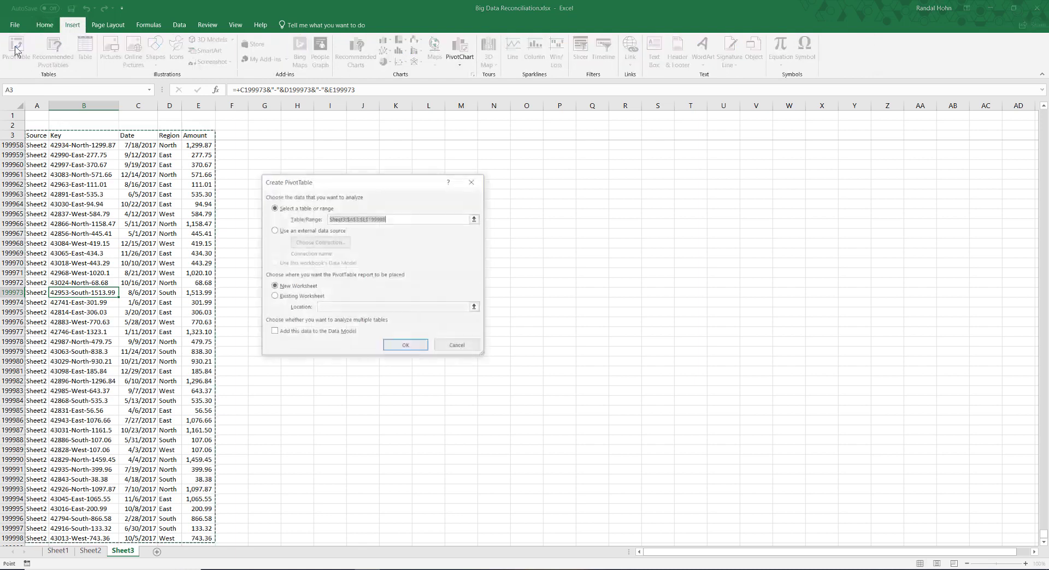
pyautogui.click(404, 347)
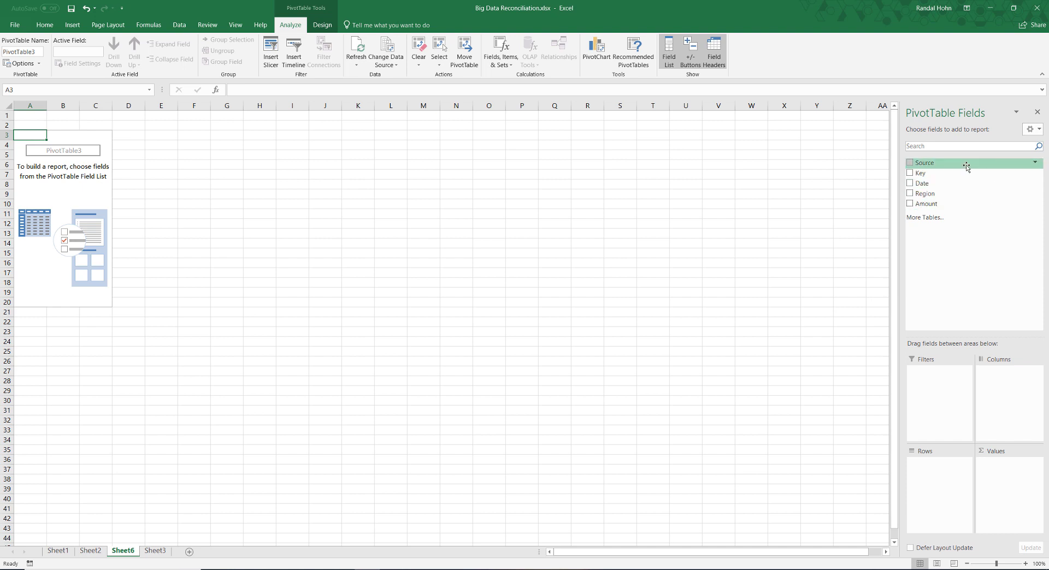
# - Lay out the PivotTable with Source as columns, Key as rows and Sum of Amount as values
pyautogui.moveTo(966, 163); pyautogui.dragTo(1009, 392)
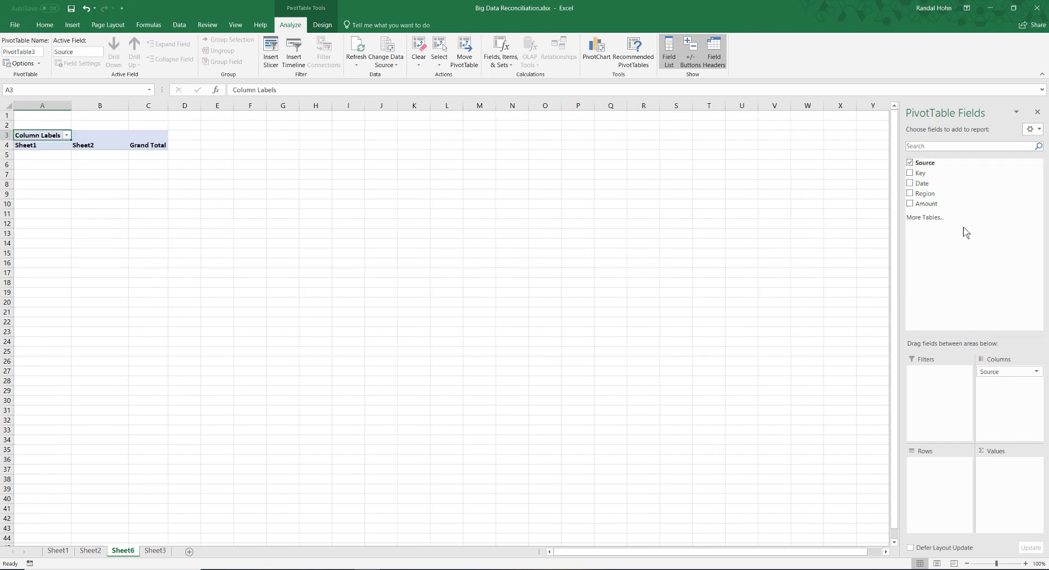
pyautogui.moveTo(945, 188); pyautogui.dragTo(938, 509)
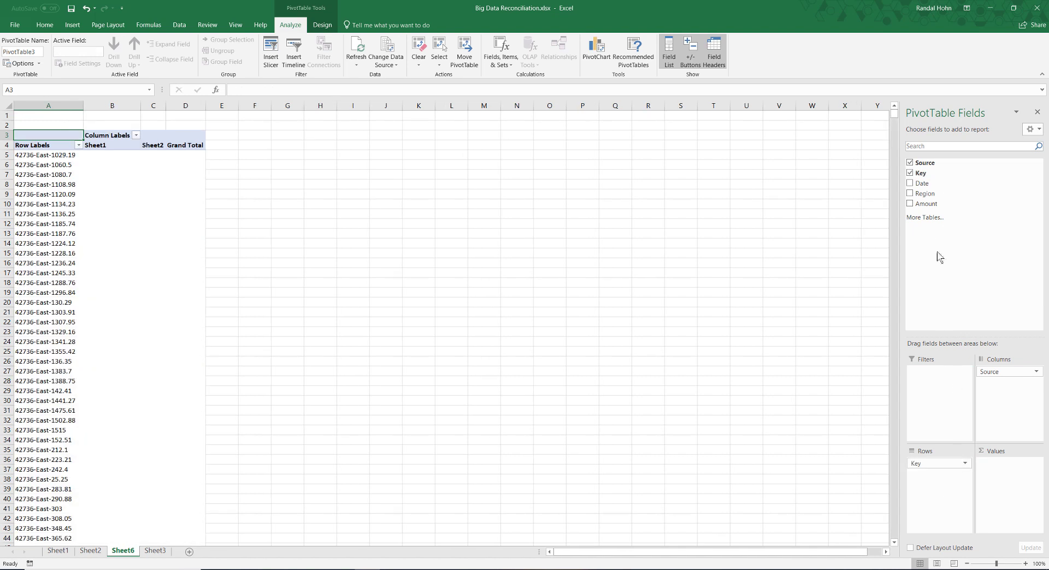
pyautogui.moveTo(933, 205); pyautogui.dragTo(1004, 511)
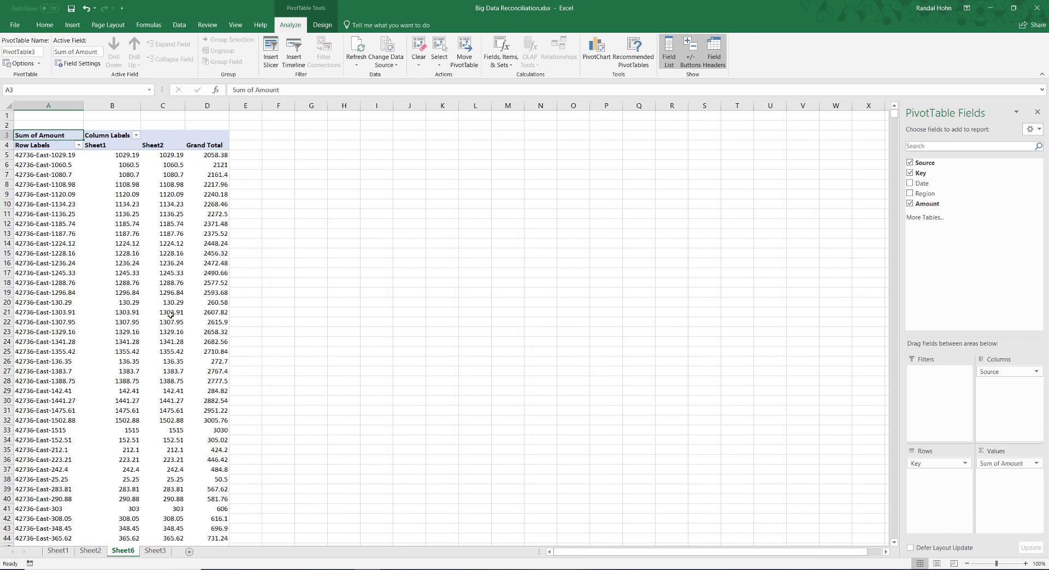
# - Convert the PivotTable to static data by copying all of Sheet6 and pasting it over itself as values
pyautogui.click(10, 103)
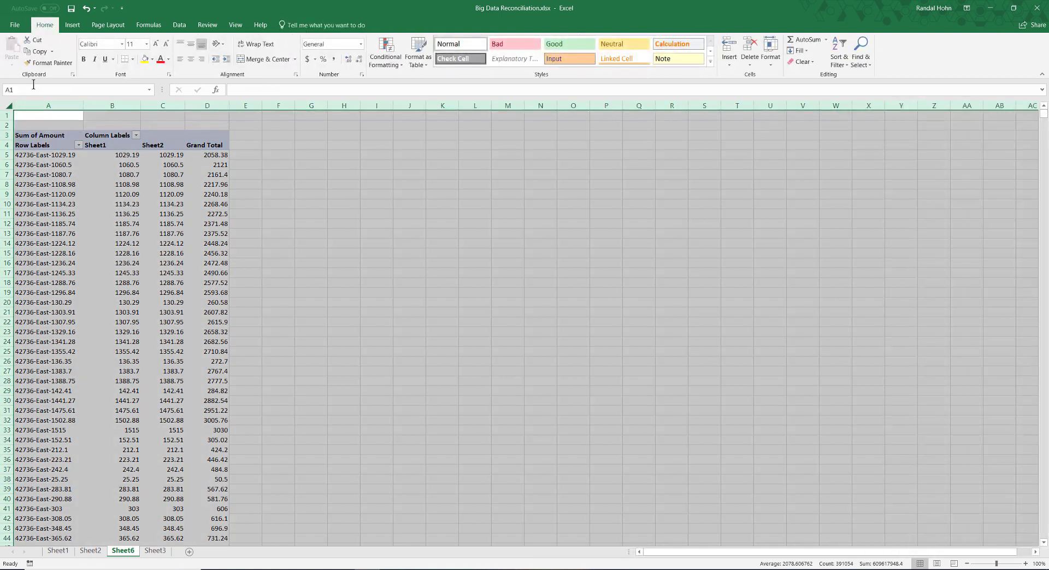
pyautogui.click(47, 53)
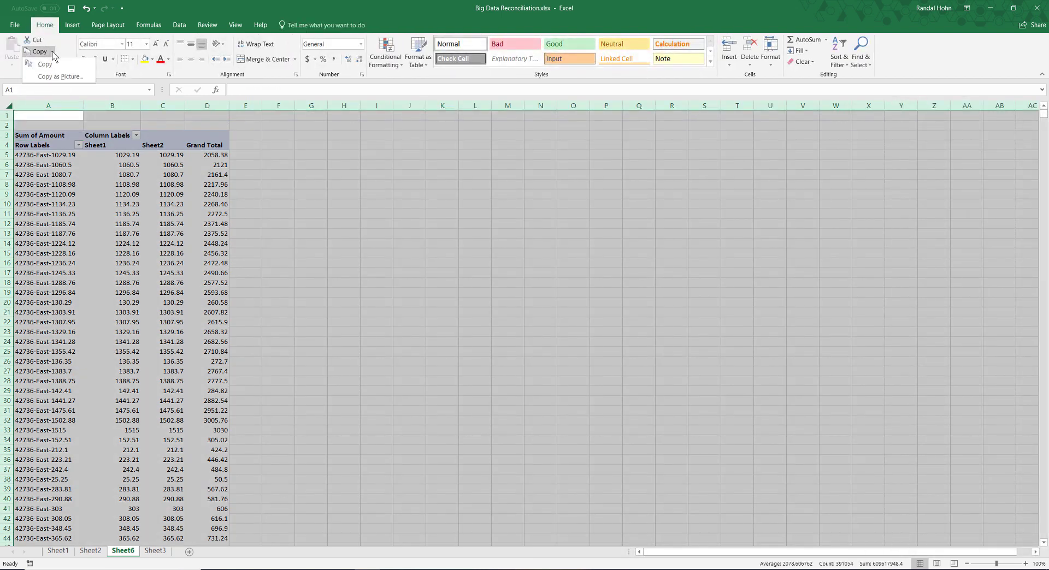
pyautogui.click(11, 61)
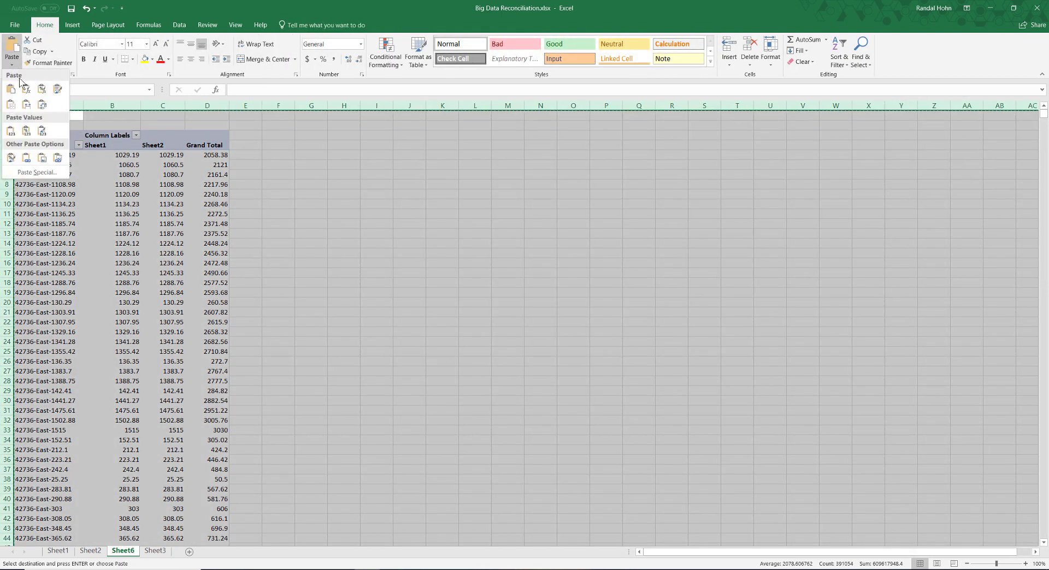
pyautogui.click(12, 132)
pyautogui.click(112, 205)
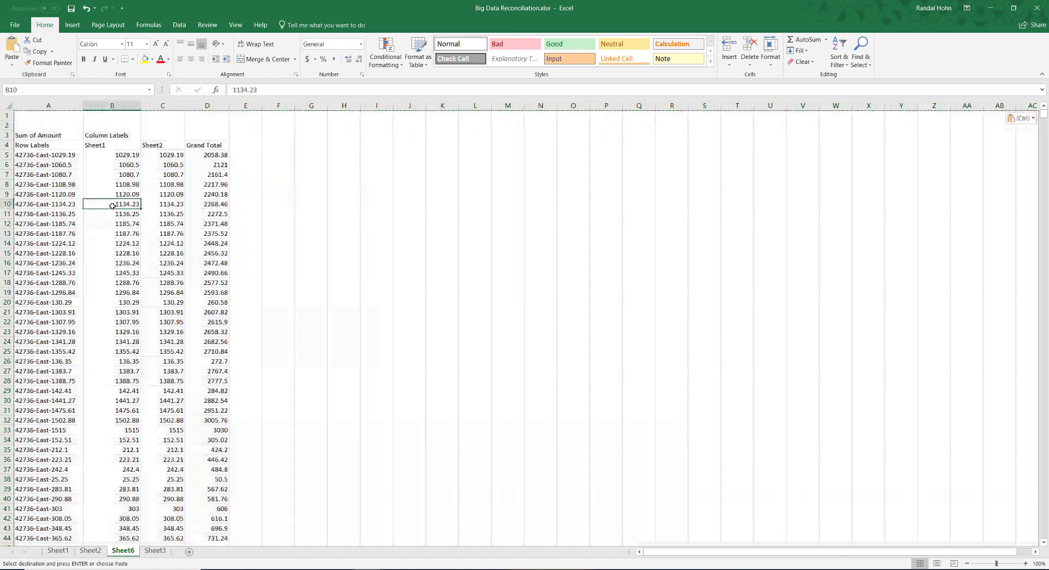
# - Insert six blank columns between the Row Labels column and the Sheet1 amounts on Sheet6
pyautogui.moveTo(114, 105); pyautogui.dragTo(201, 103)
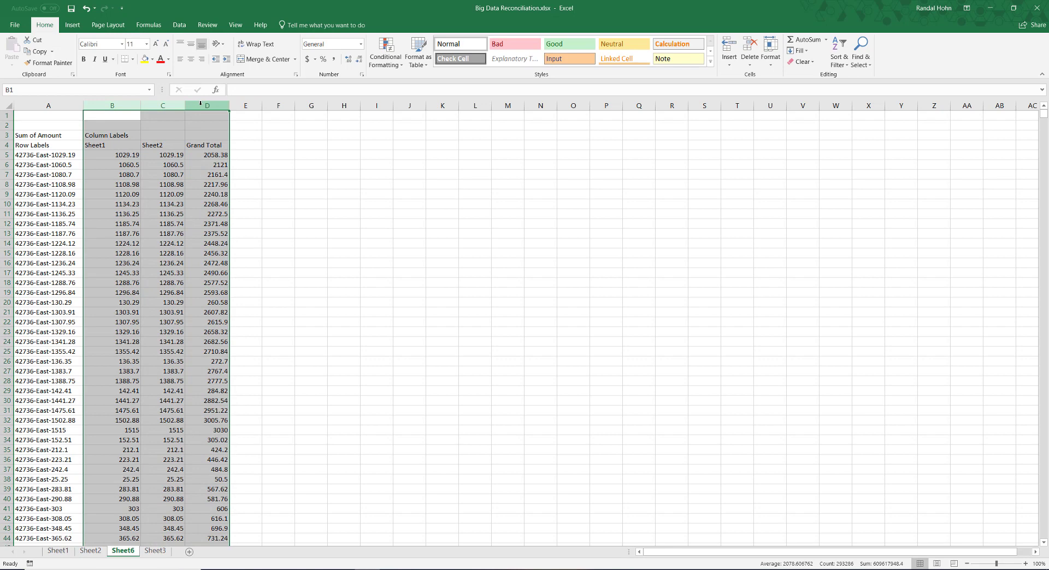
pyautogui.hotkey('ctrl', 'shift', '+')
pyautogui.hotkey('ctrl', 'shift', '+')
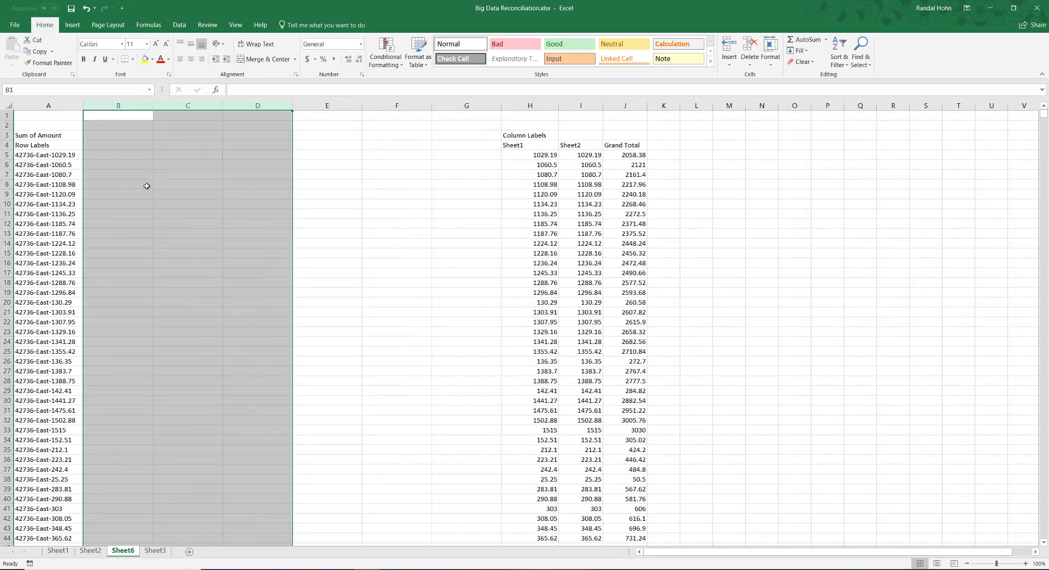
# - Delete rows 1 to 3 above the Row Labels header on Sheet6
pyautogui.click(26, 123)
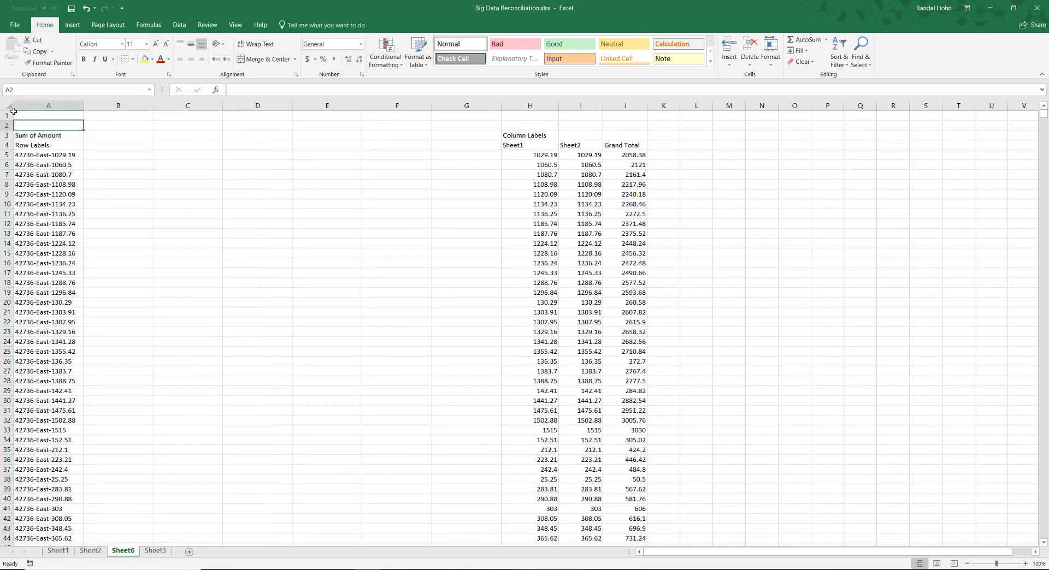
pyautogui.click(5, 124)
pyautogui.moveTo(3, 117); pyautogui.dragTo(2, 136)
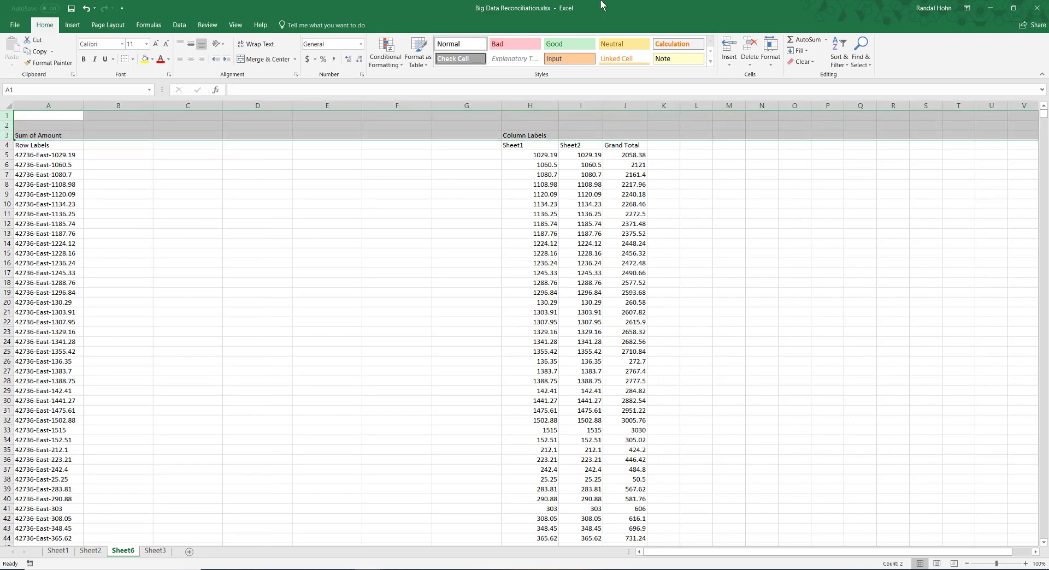
pyautogui.hotkey('ctrl', '-')
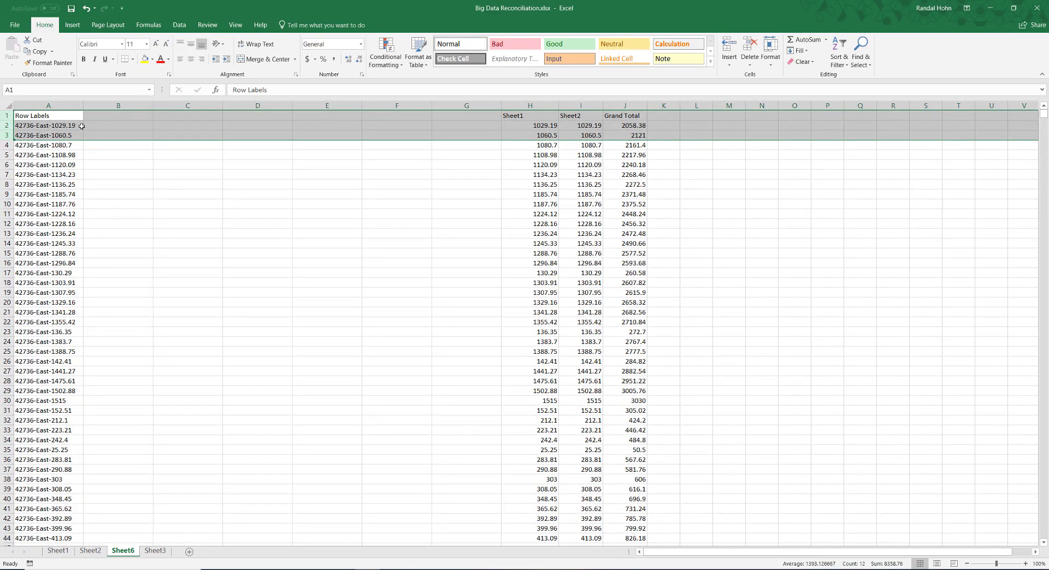
# - Set up Text to Columns on column A of Sheet6 as delimited data, using a hyphen as the other delimiter
pyautogui.click(48, 106)
pyautogui.click(179, 25)
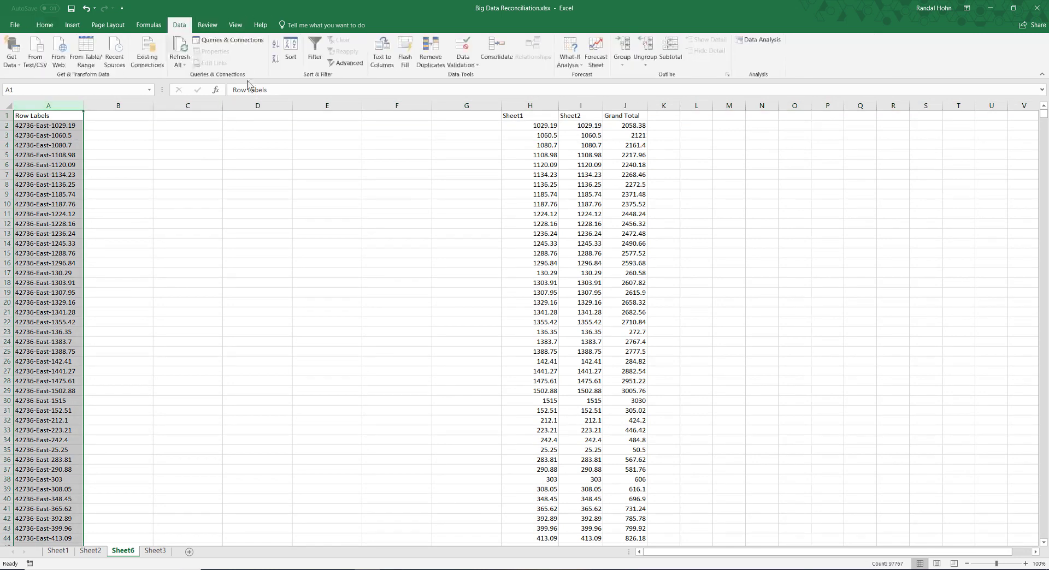
pyautogui.click(382, 55)
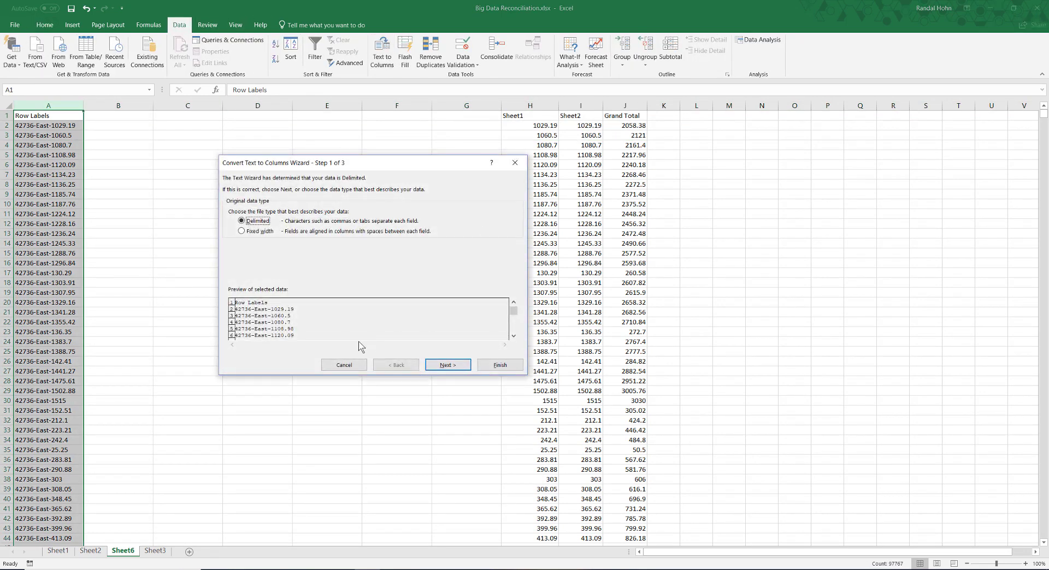
pyautogui.click(440, 366)
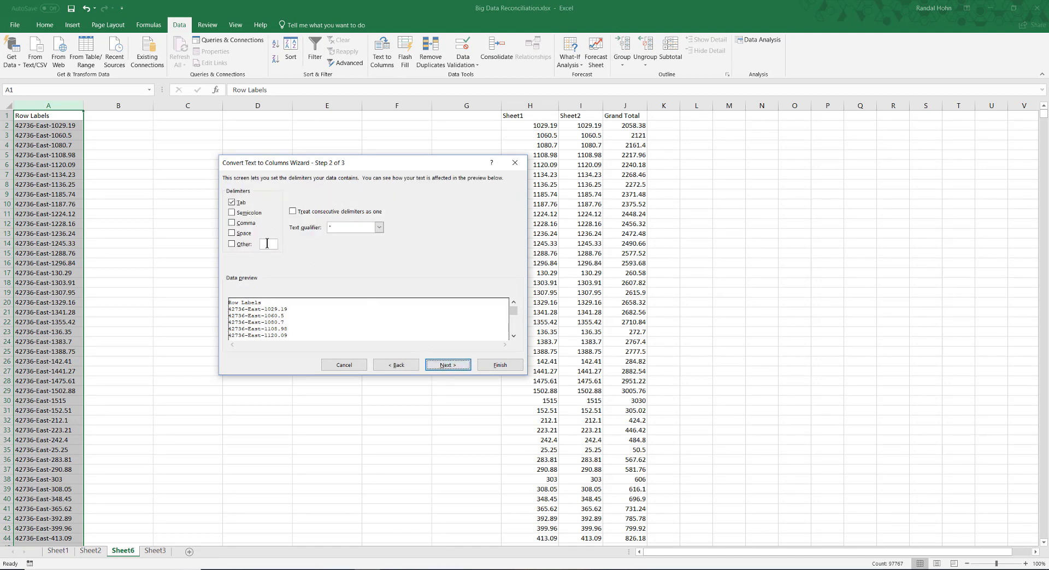
pyautogui.click(269, 244)
pyautogui.write('-')
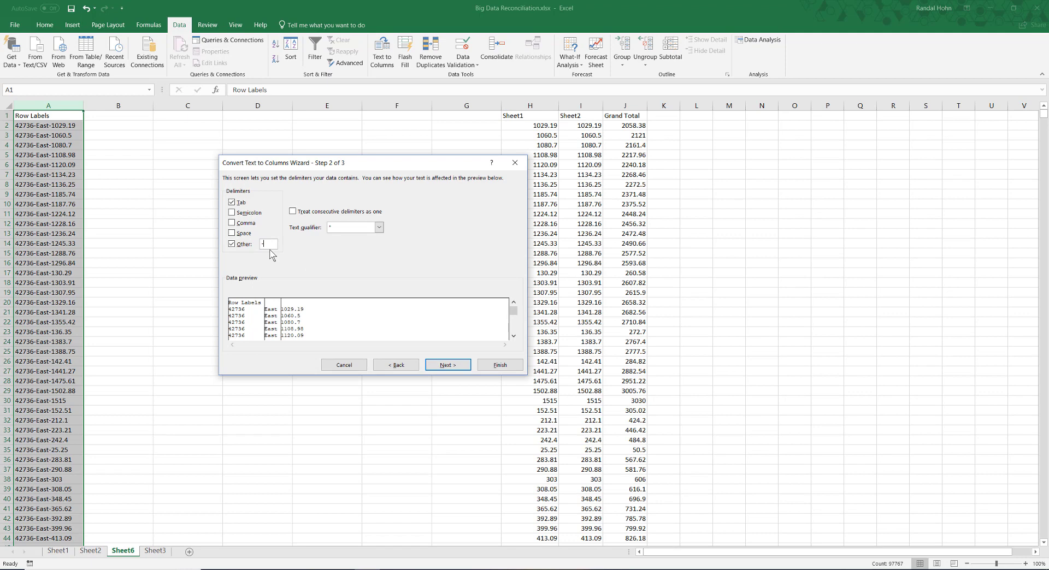
pyautogui.click(454, 366)
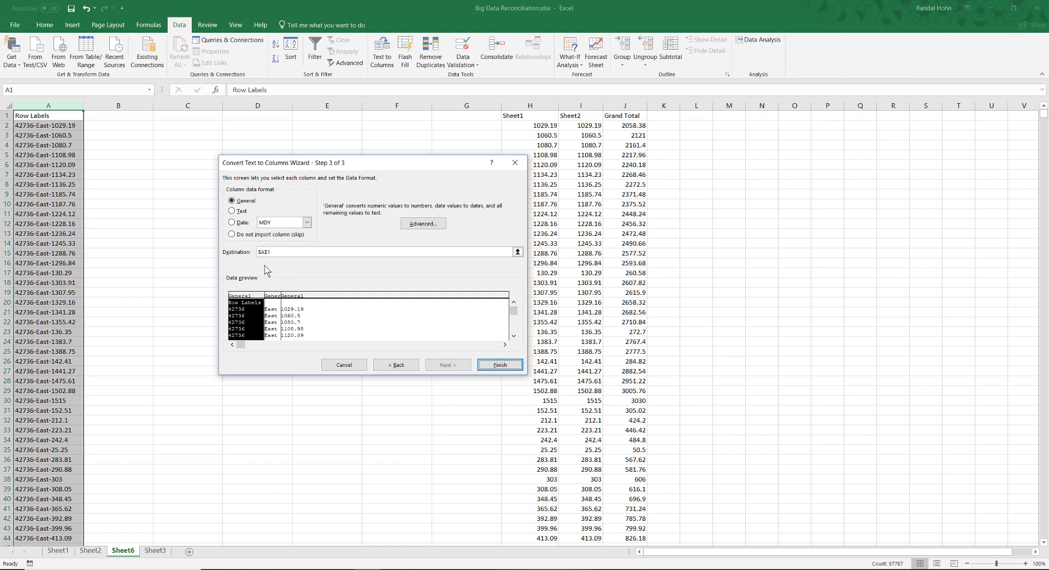
# - Set the first split column's data format to Date DMY, leave the other two as General, and finish the split
pyautogui.click(307, 223)
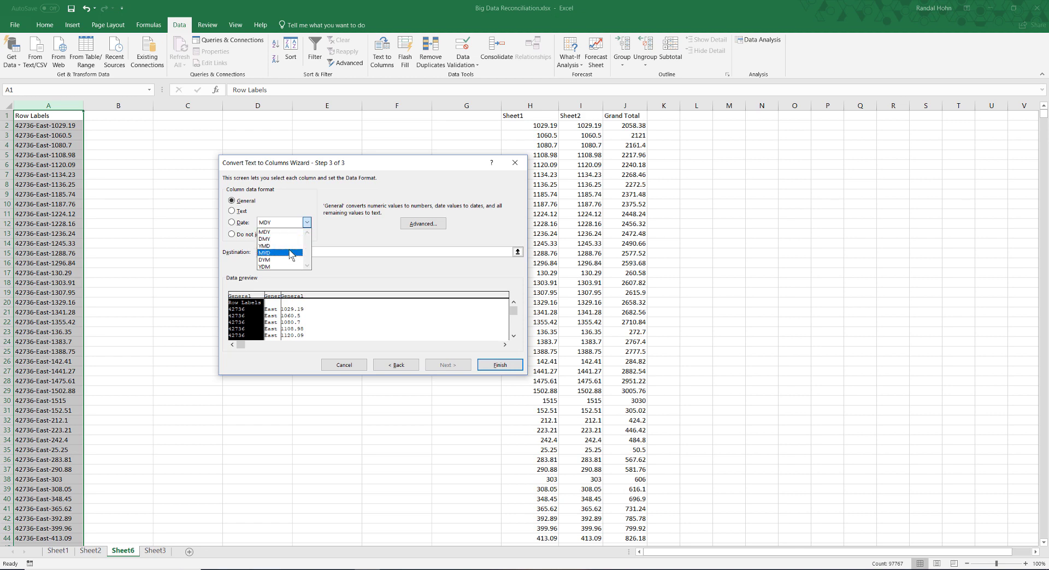
pyautogui.click(290, 239)
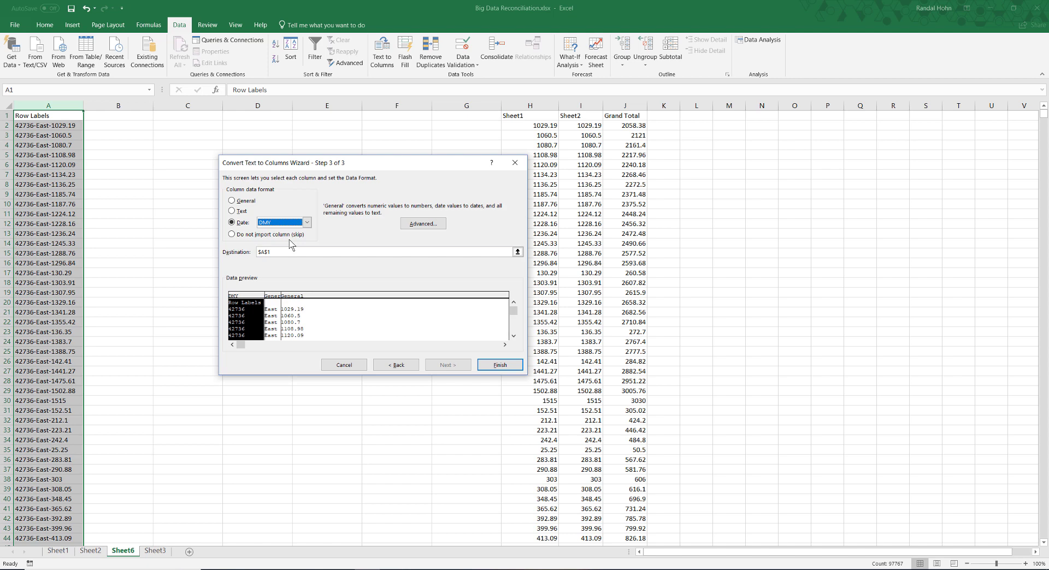
pyautogui.click(273, 301)
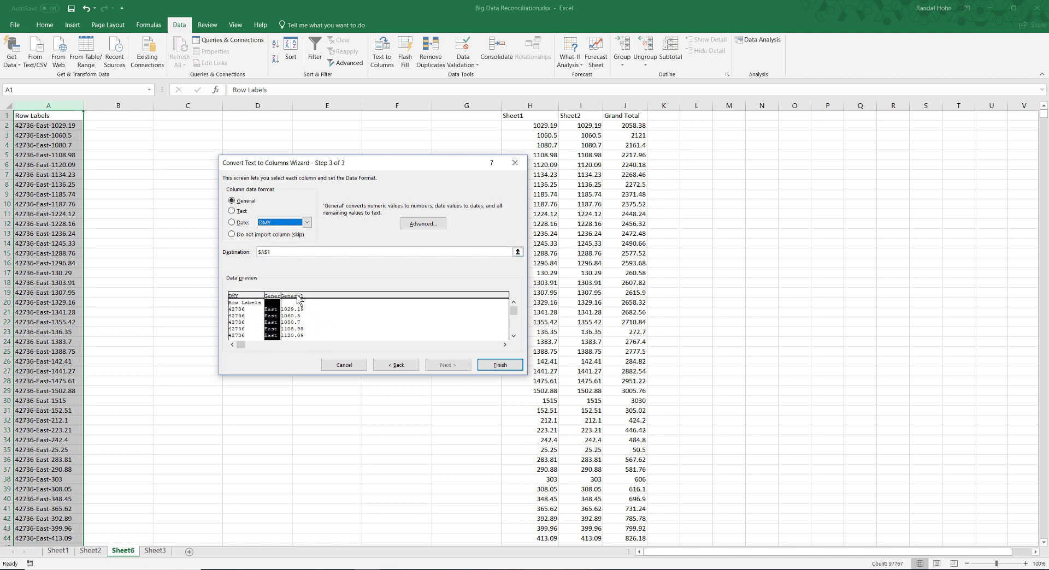
pyautogui.click(298, 298)
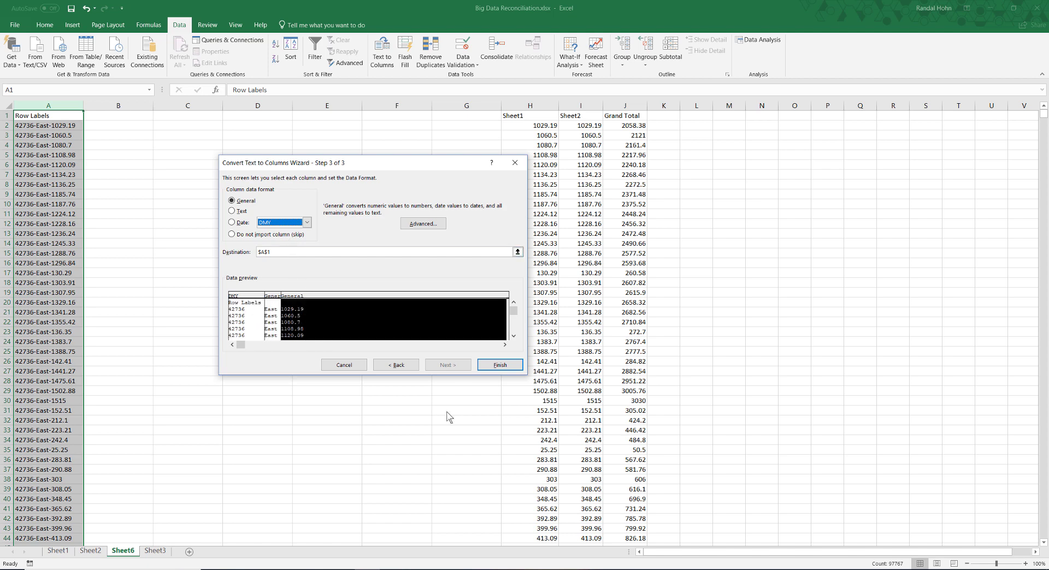
pyautogui.click(507, 366)
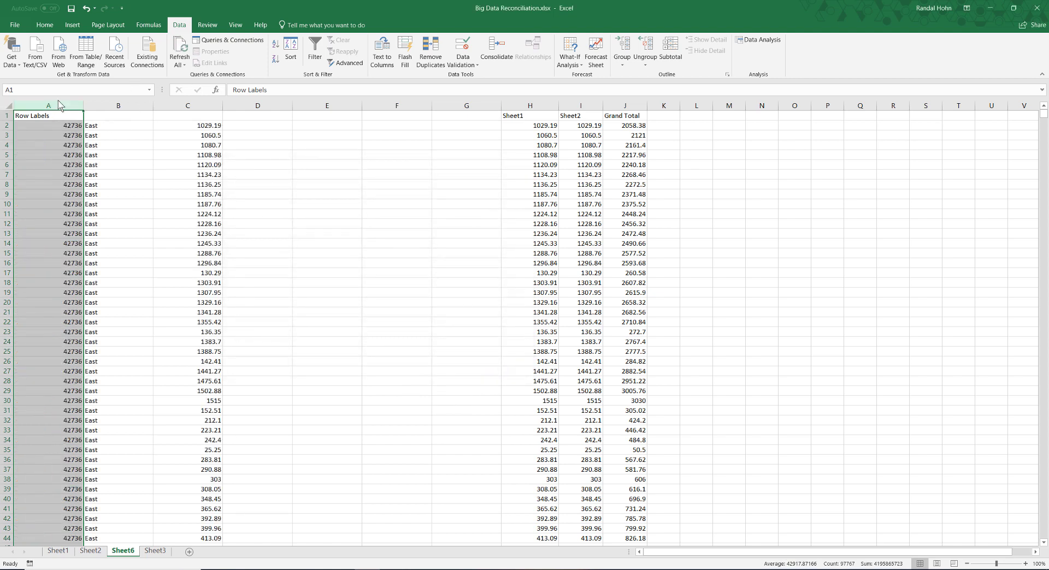
# - Fit the width of column A on Sheet6 to its contents
pyautogui.moveTo(81, 106); pyautogui.dragTo(81, 106)
pyautogui.doubleClick(81, 106)
pyautogui.click(164, 145)
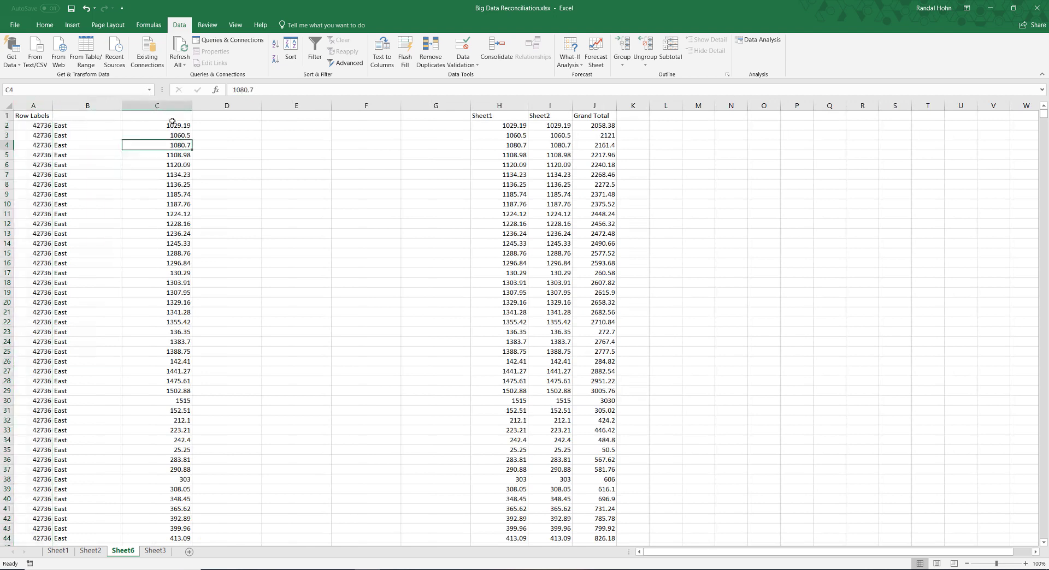
# - Delete columns C through G, which hold the split-off amounts and the empty columns before the Sheet1 amounts
pyautogui.moveTo(231, 107); pyautogui.dragTo(416, 115)
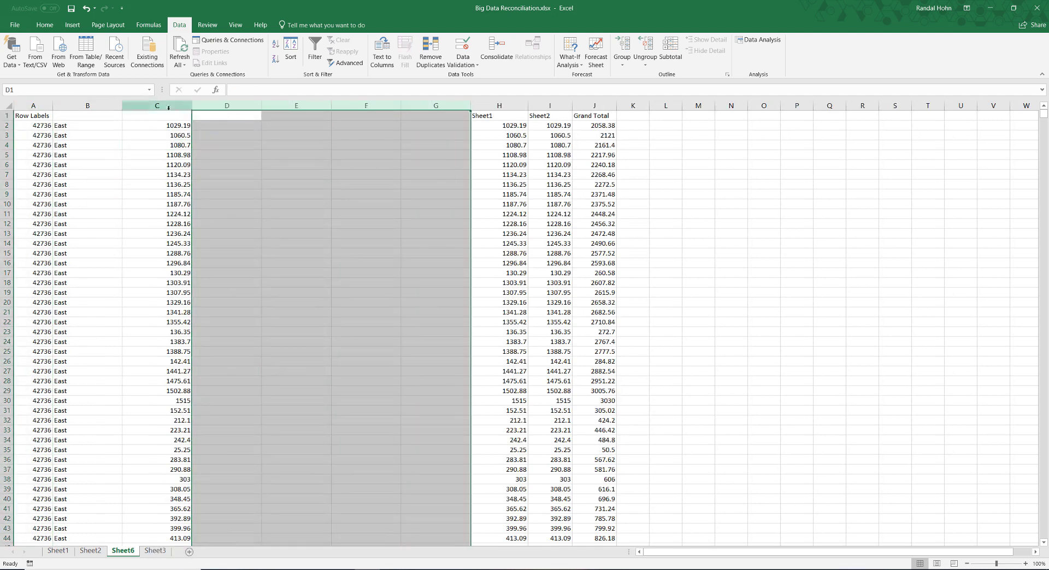
pyautogui.moveTo(158, 105); pyautogui.dragTo(433, 107)
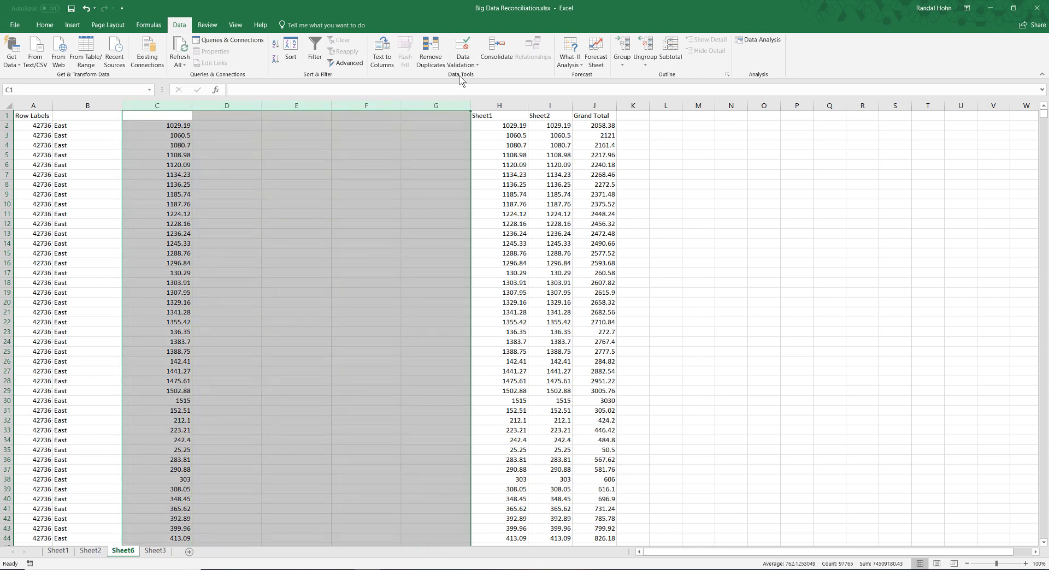
pyautogui.hotkey('ctrl', '-')
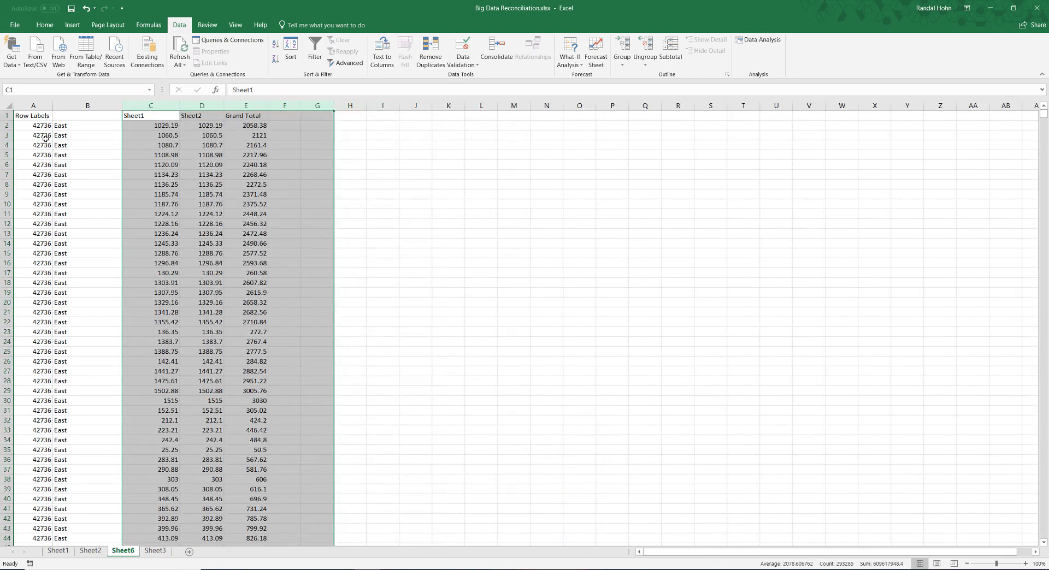
# - Format the serial numbers in column A as short dates
pyautogui.click(34, 106)
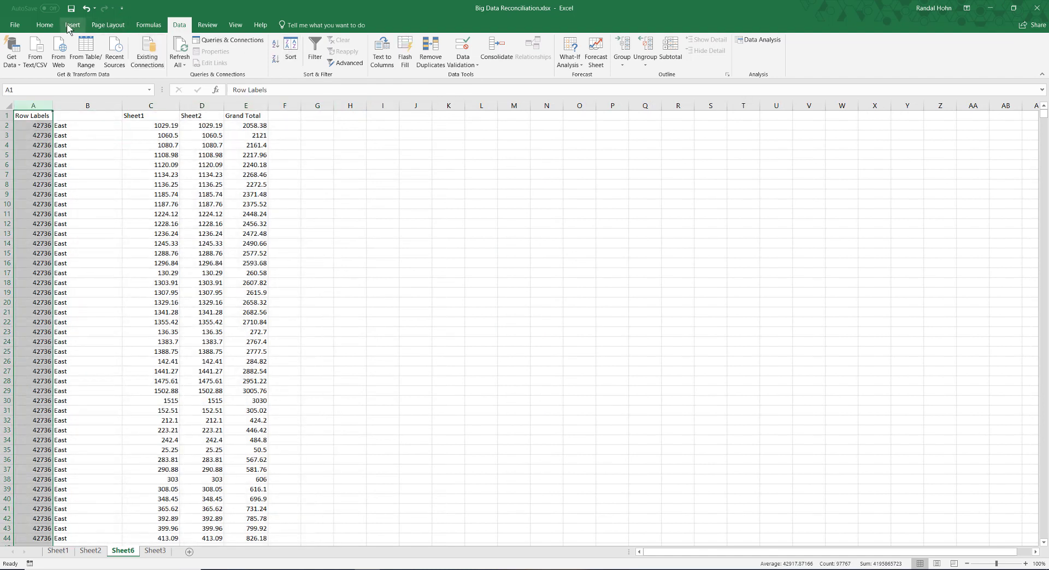
pyautogui.click(45, 24)
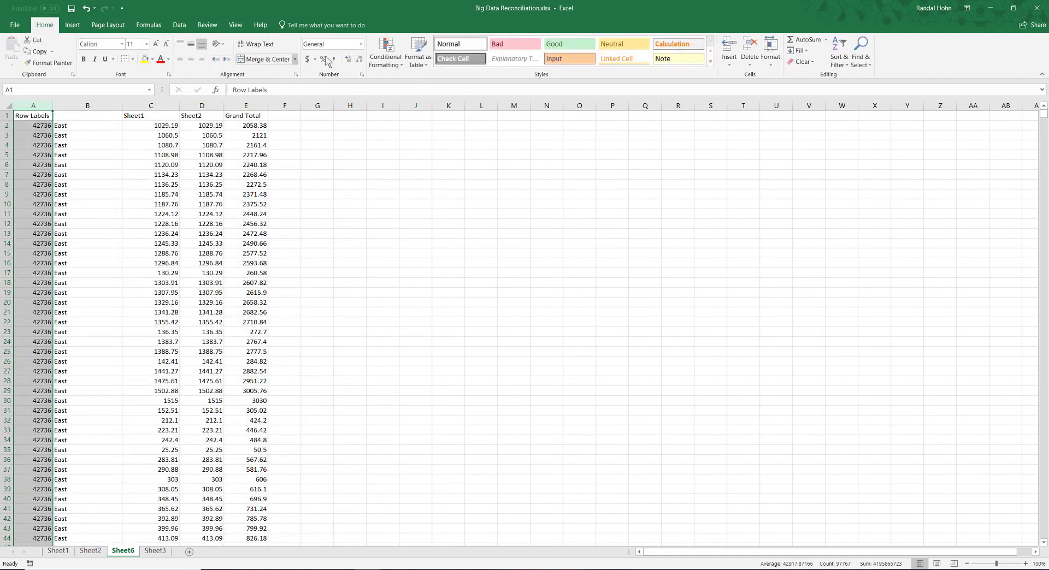
pyautogui.click(361, 45)
pyautogui.click(339, 143)
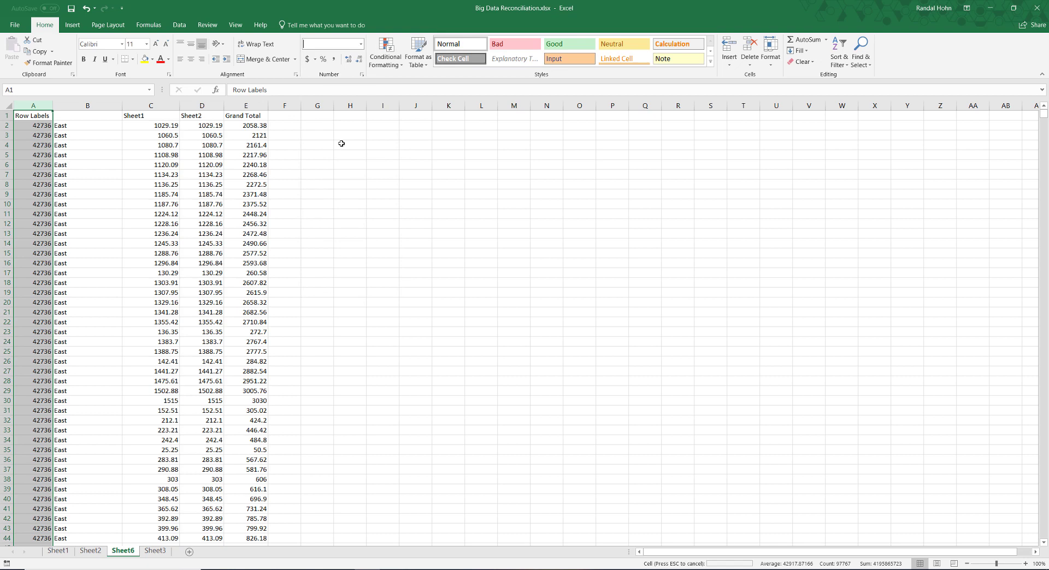
# - Enter the header "Region" in cell B1
pyautogui.click(88, 117)
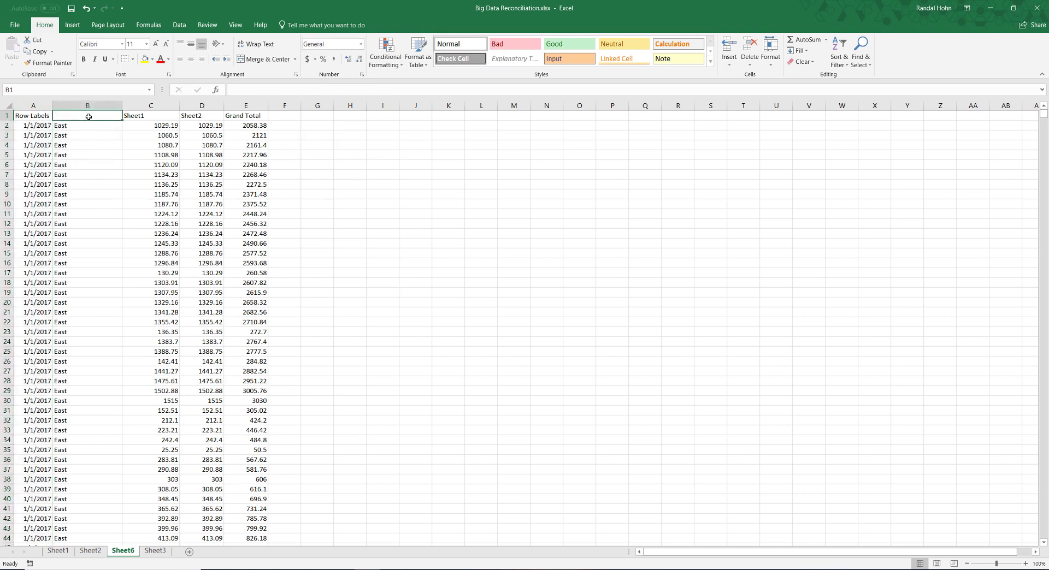
pyautogui.write('Regi')
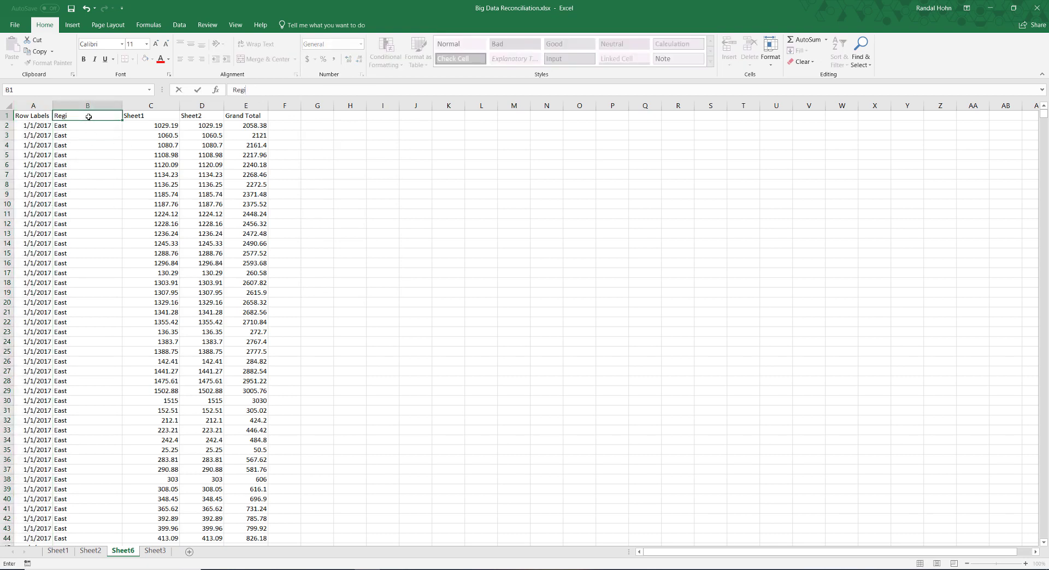
pyautogui.write('on')
pyautogui.press('Tab')
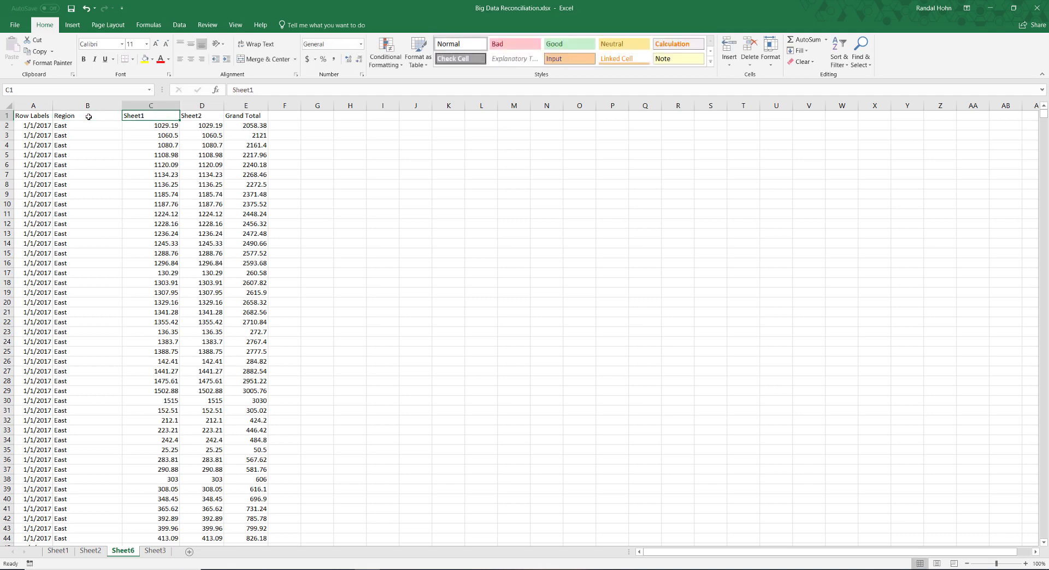
# - Delete the Grand Total column E and fit all column widths on Sheet6 to their contents
pyautogui.click(228, 114)
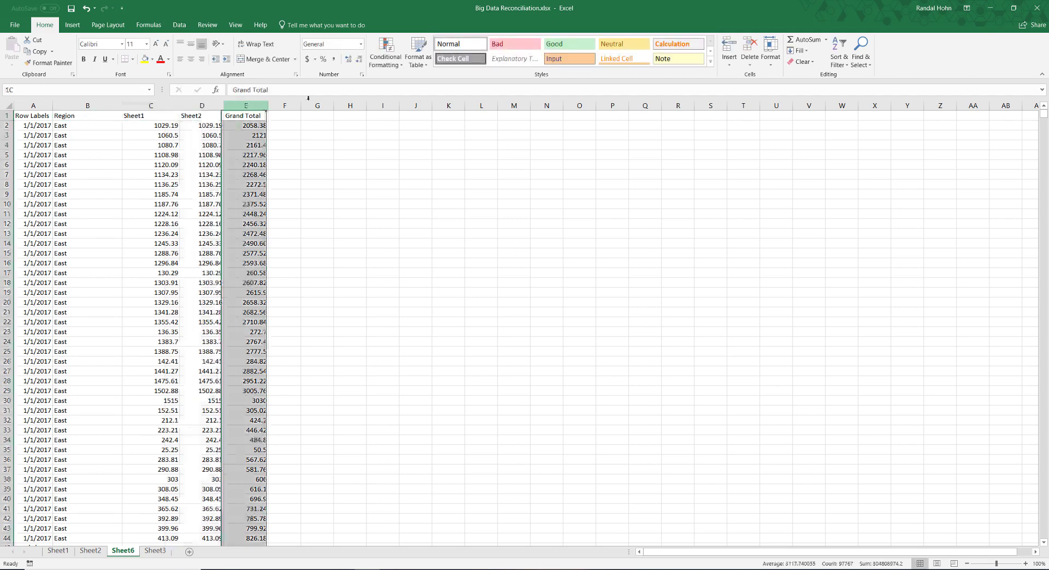
pyautogui.hotkey('ctrl', 'shift', 'Down')
pyautogui.press('Delete')
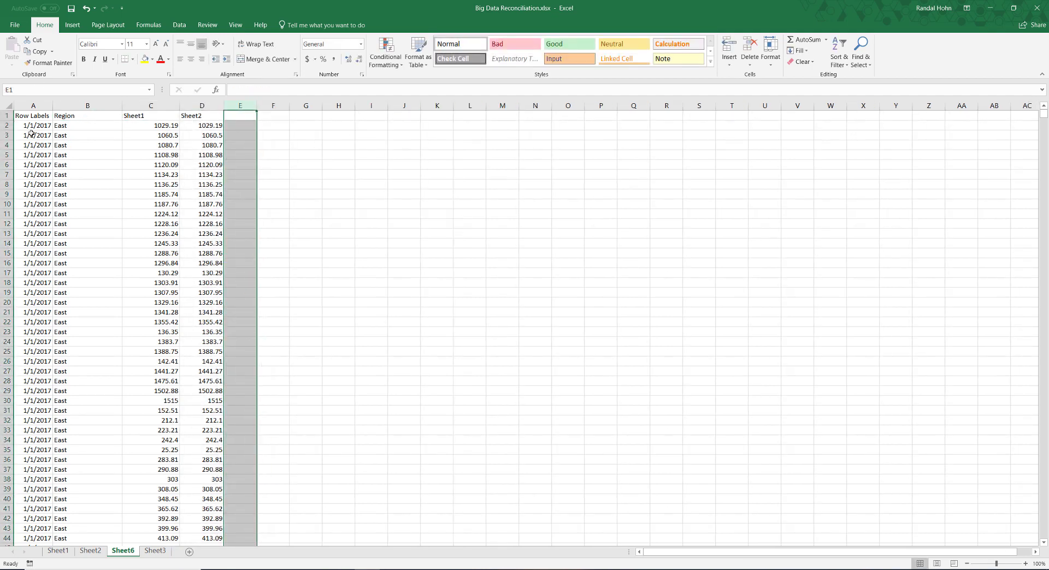
pyautogui.click(8, 105)
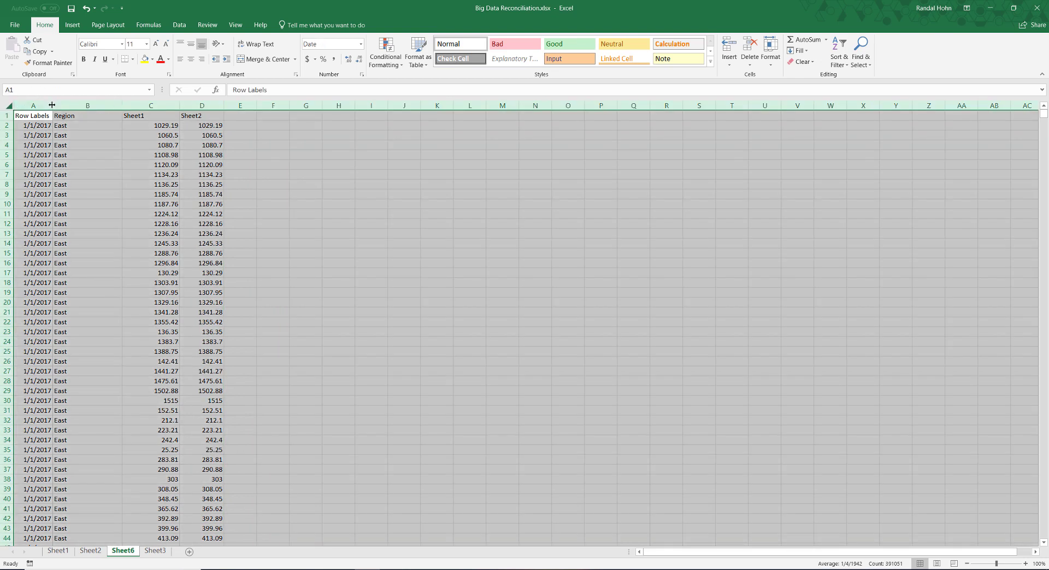
pyautogui.doubleClick(52, 105)
# - Enter the header "Var" in cell E1
pyautogui.click(191, 118)
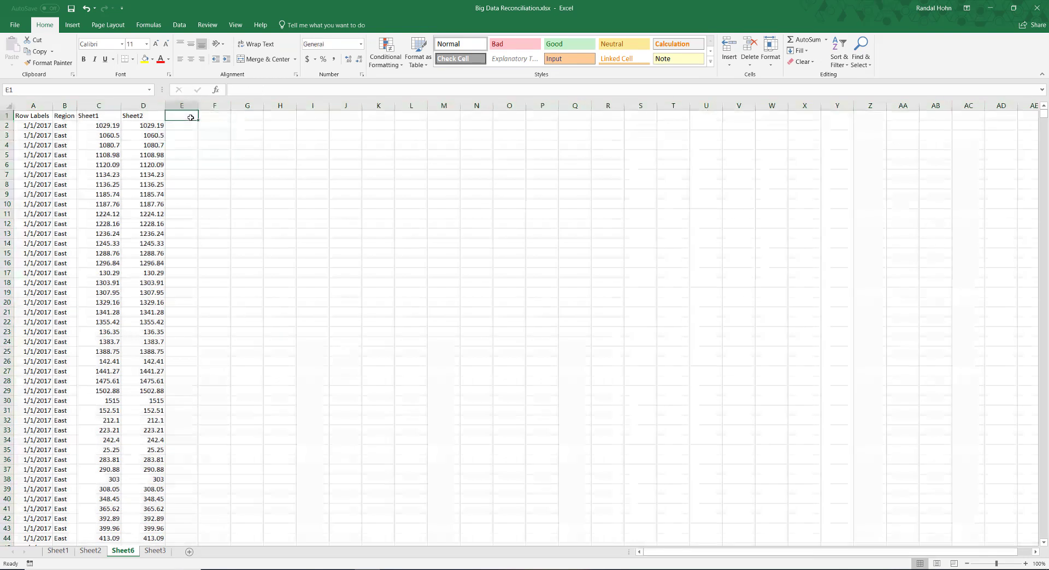
pyautogui.write('Var')
pyautogui.press('Return')
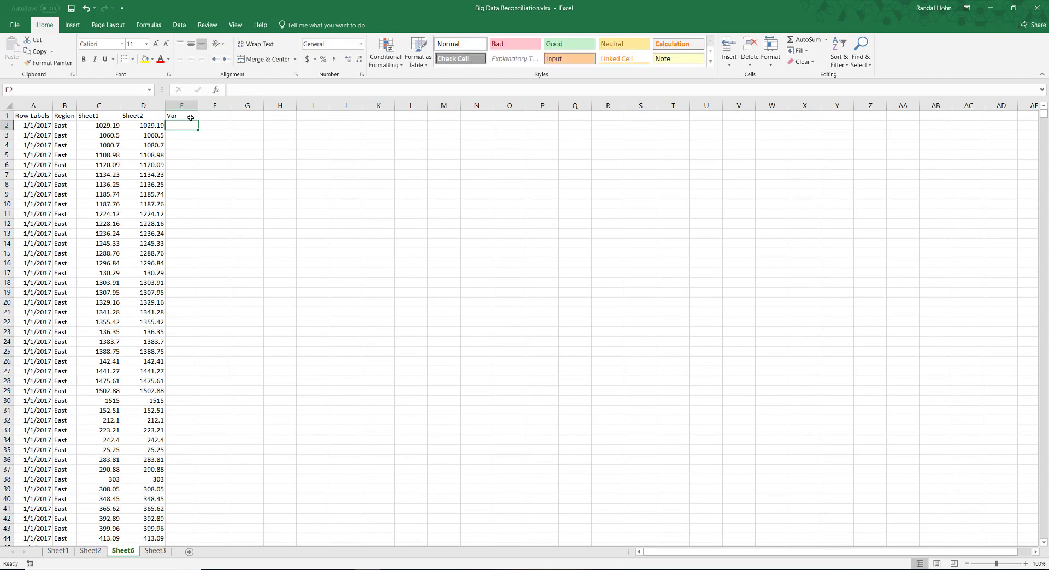
# - Calculate the variance in E2 with the formula +C2-D2 and fill it down to the last data row
pyautogui.write('+')
pyautogui.press('Left')
pyautogui.press('Left')
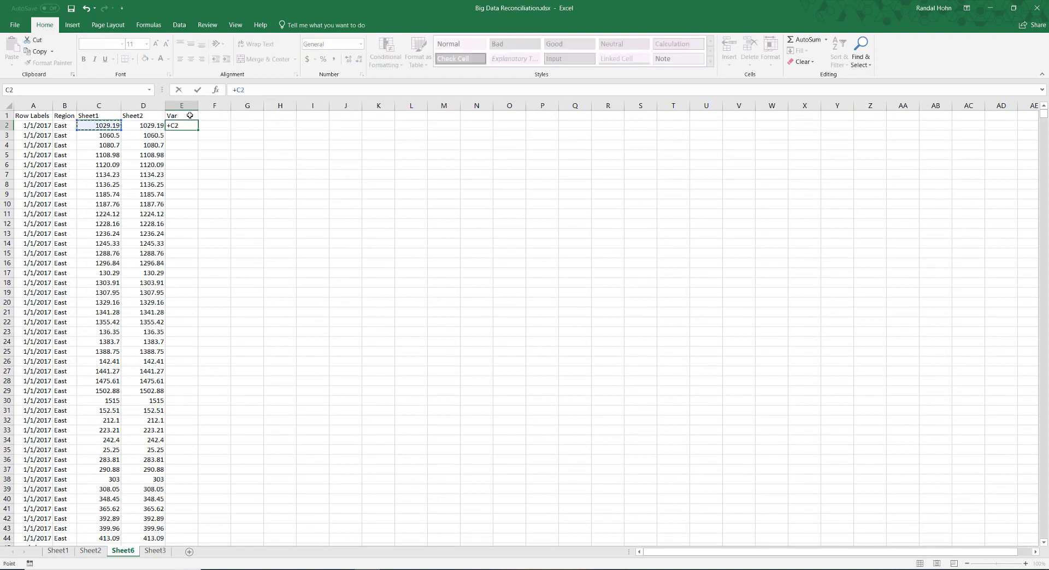
pyautogui.write('-')
pyautogui.press('Left')
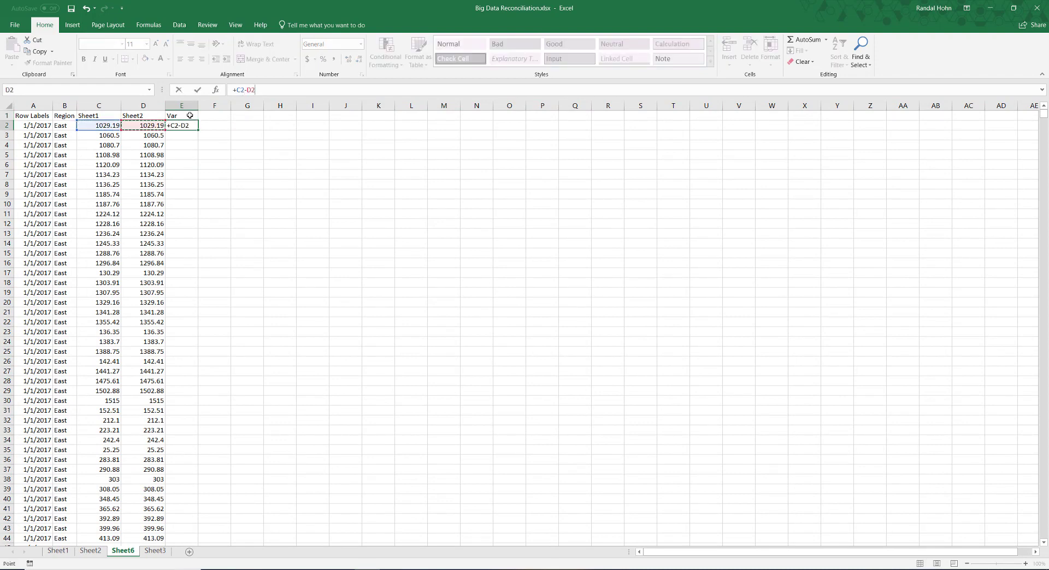
pyautogui.press('Return')
pyautogui.press('Up')
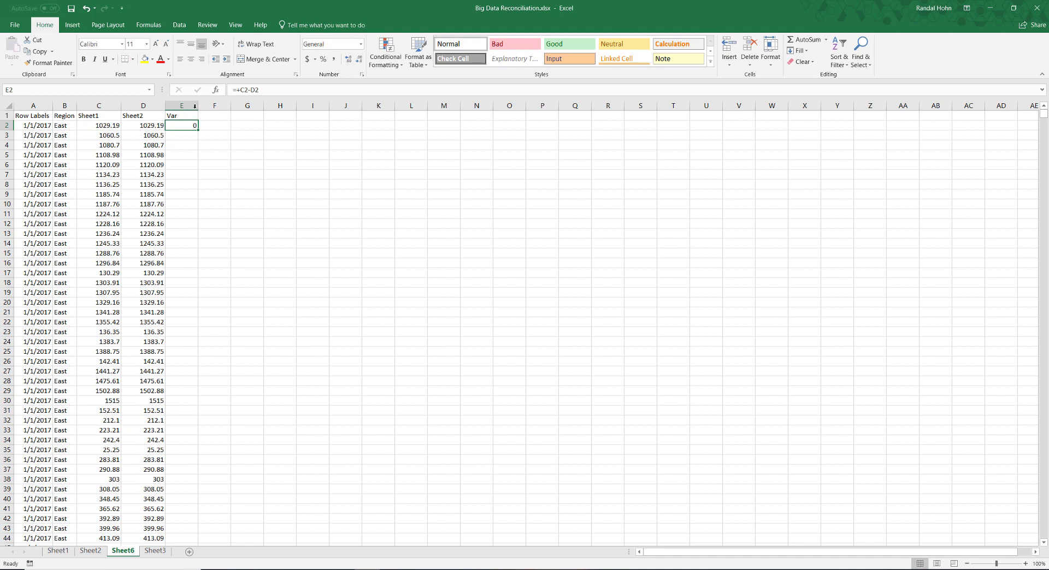
pyautogui.doubleClick(198, 132)
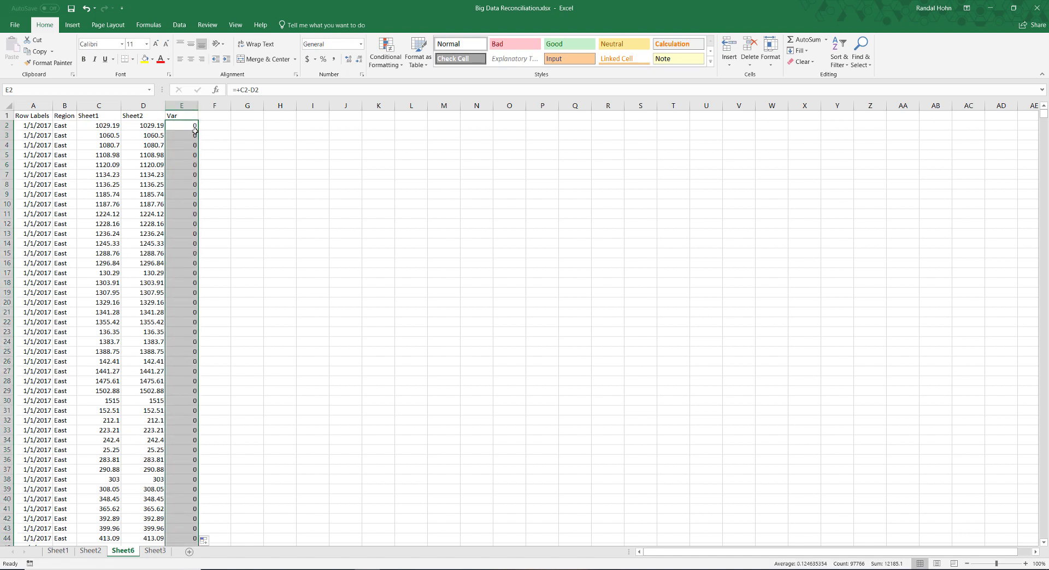
# - Turn on filtering for the header row A1:E1 on Sheet6
pyautogui.click(48, 117)
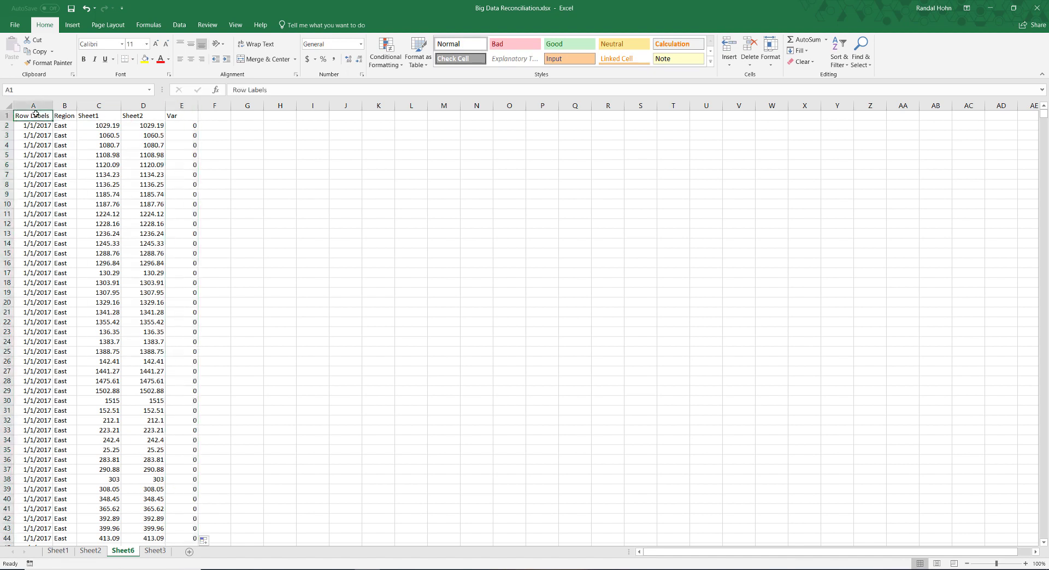
pyautogui.keyDown('shift'); pyautogui.click(172, 118); pyautogui.keyUp('shift')
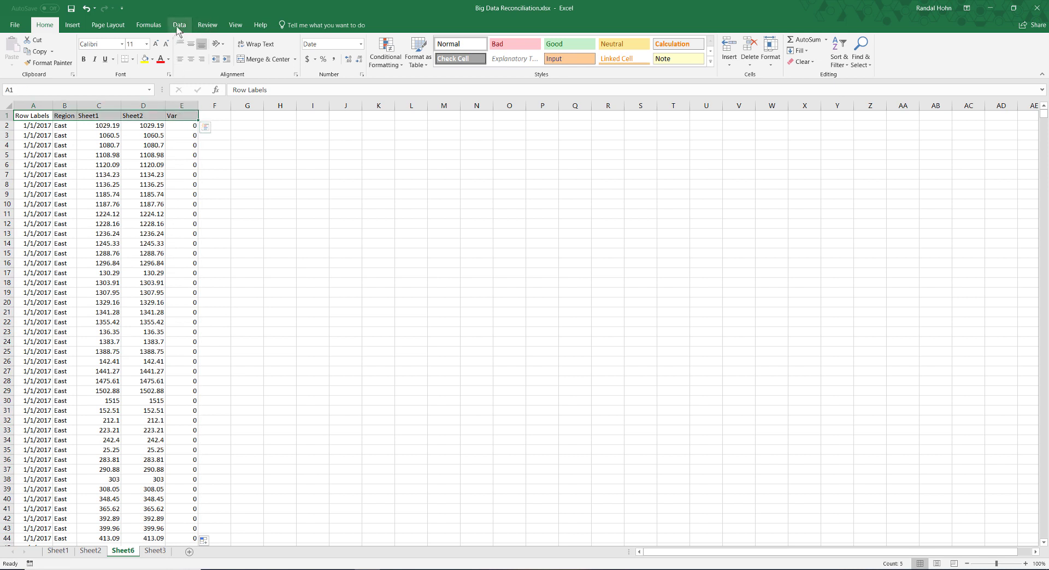
pyautogui.click(179, 25)
pyautogui.click(313, 49)
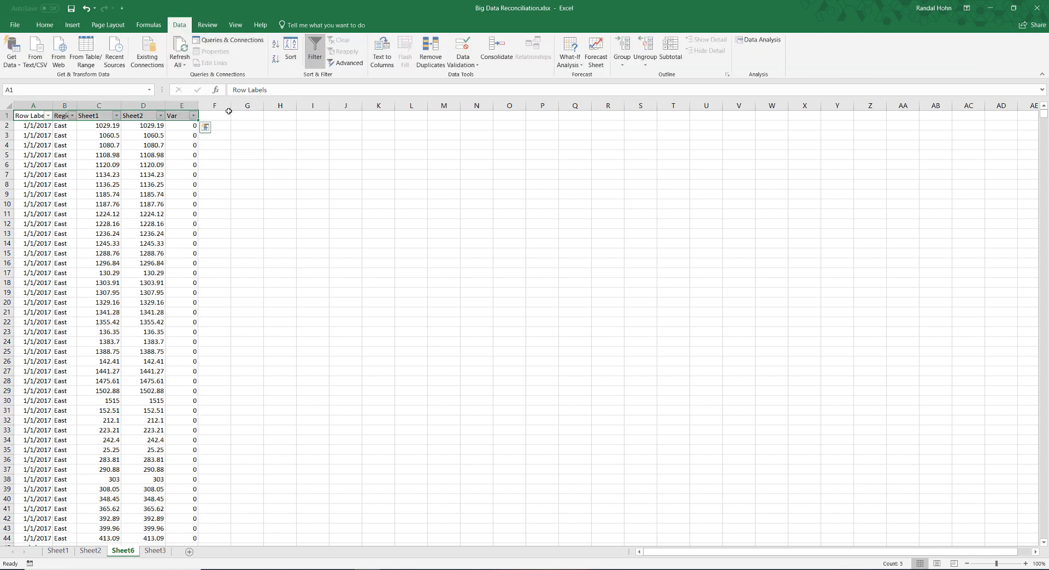
# - Filter the Var column to exclude the value 0
pyautogui.click(194, 116)
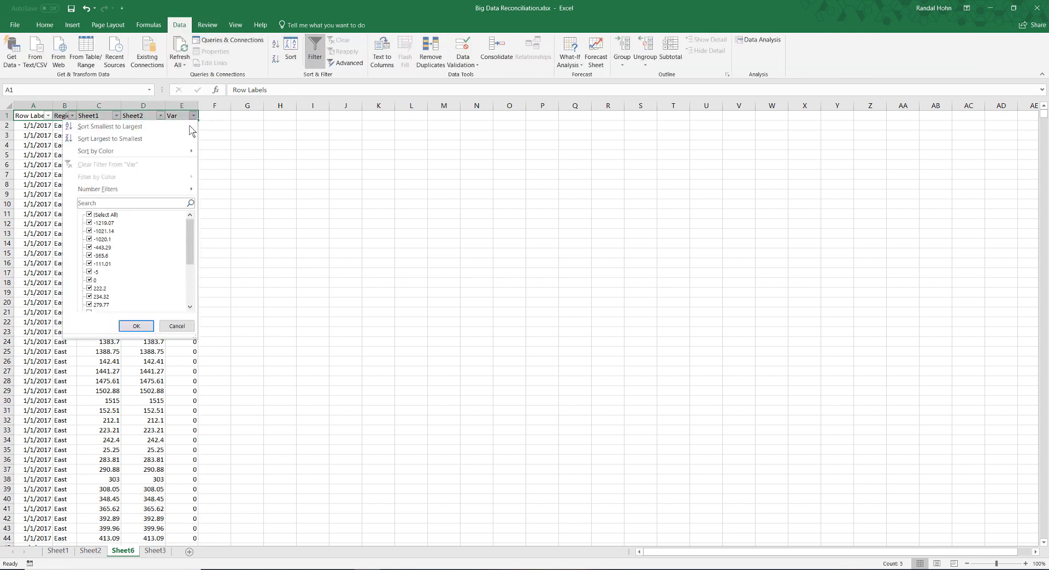
pyautogui.click(90, 280)
pyautogui.click(136, 327)
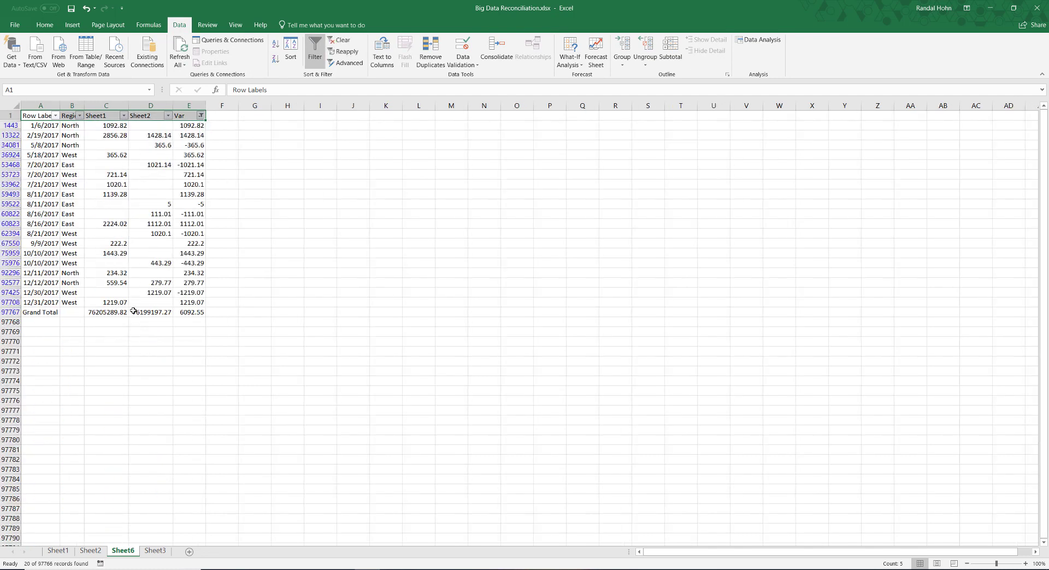
# - Clear the contents of the Grand Total row below the filtered variances
pyautogui.click(9, 311)
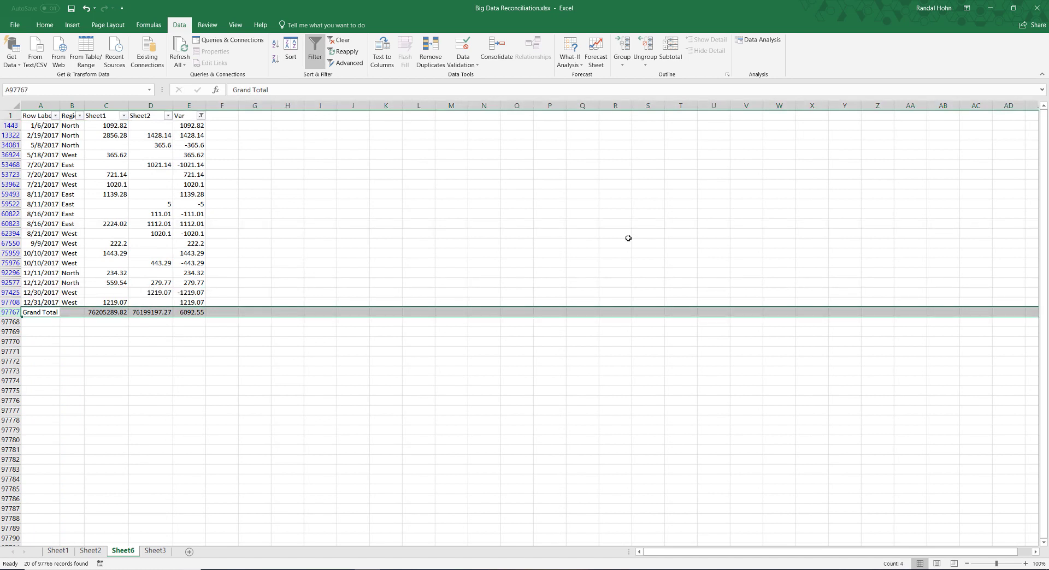
pyautogui.press('Delete')
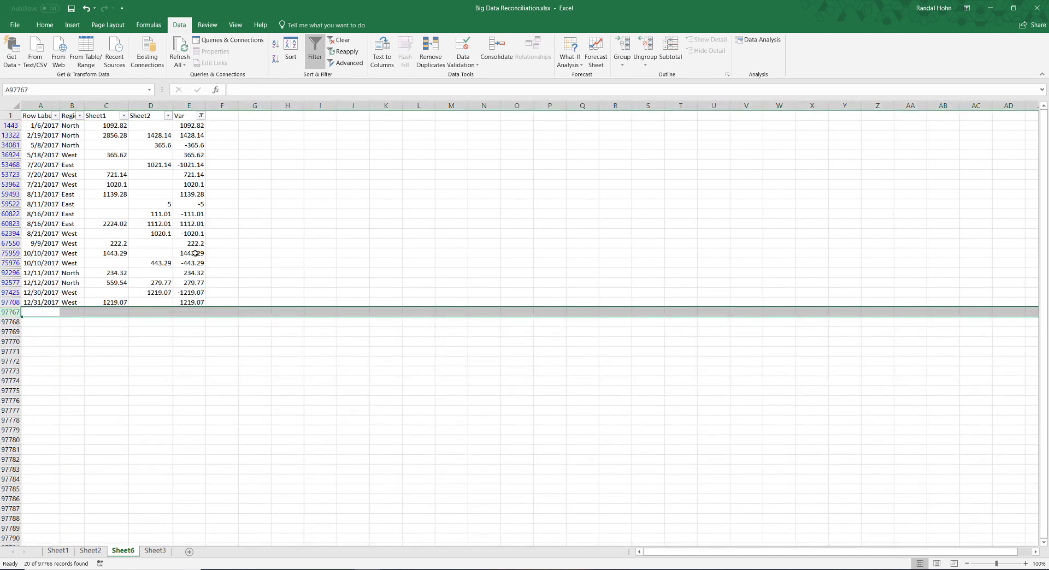
# - Enter the label Sheet1 in cell L53723 and the label Sheet2 in the next visible cell below, L53962
pyautogui.click(421, 175)
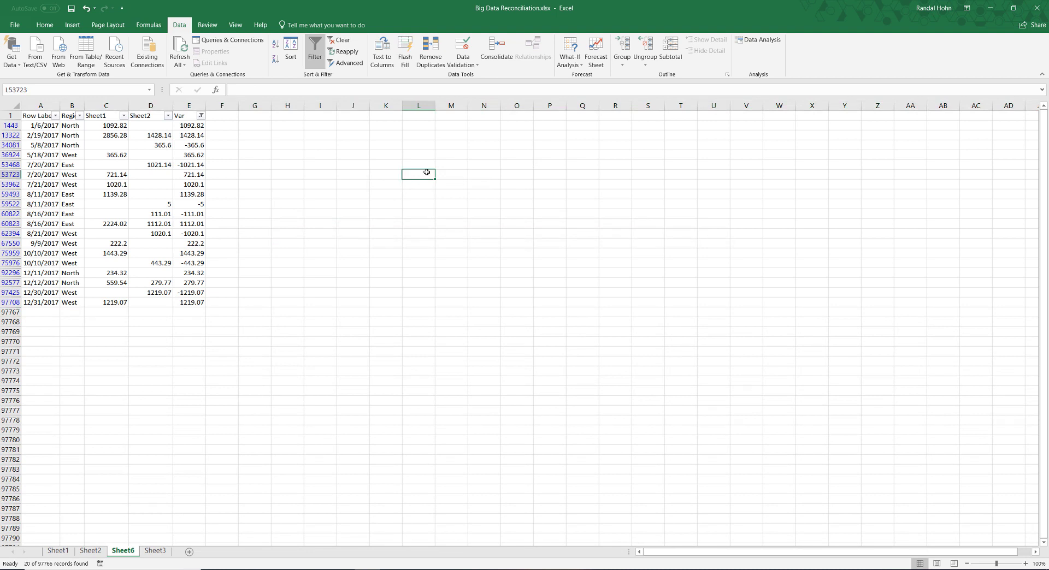
pyautogui.write('Sheet')
pyautogui.press('Return')
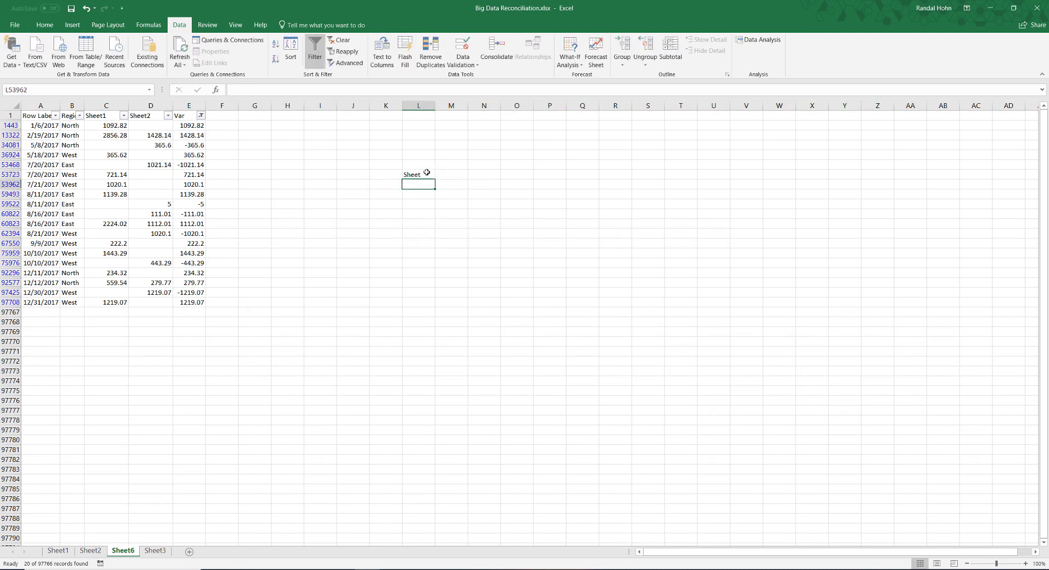
pyautogui.click(427, 172)
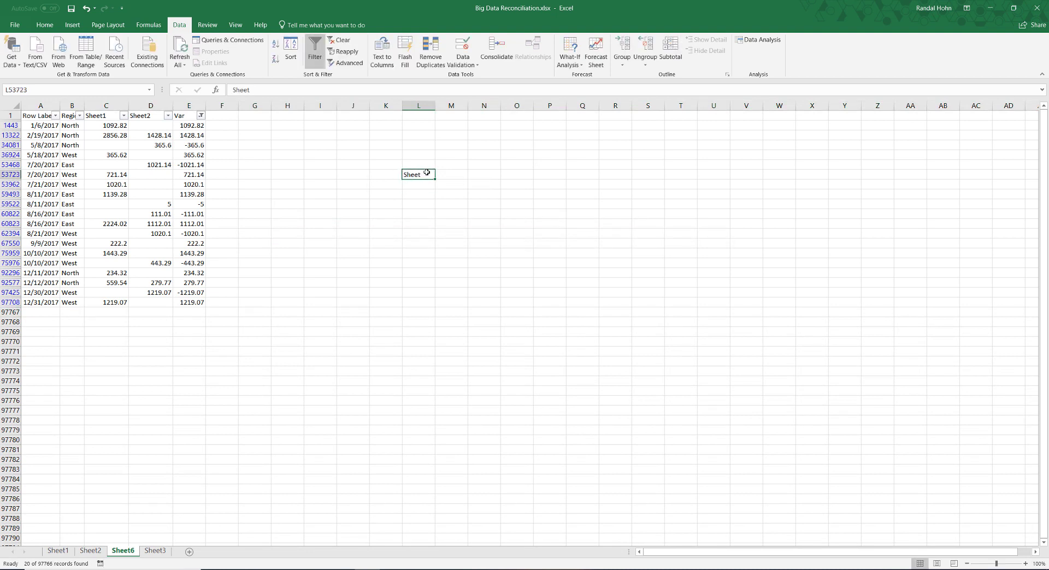
pyautogui.click(277, 90)
pyautogui.write('1')
pyautogui.press('Return')
pyautogui.write('Sheet')
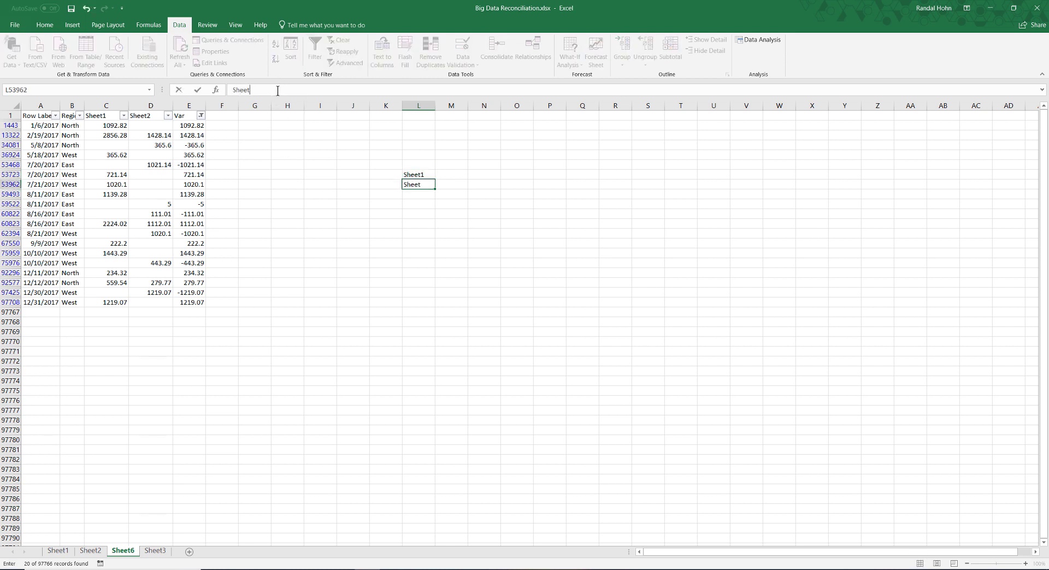
pyautogui.write('2')
pyautogui.press('Up')
# - Link M53723 to the total in Sheet1!E4 and M53962 to the total in Sheet2!E4
pyautogui.press('Right')
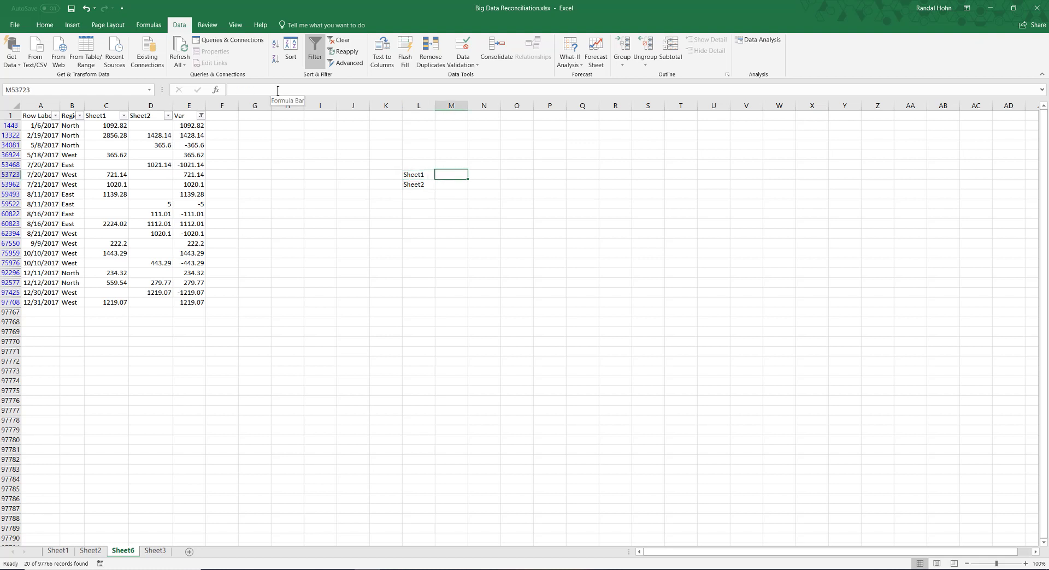
pyautogui.write('+')
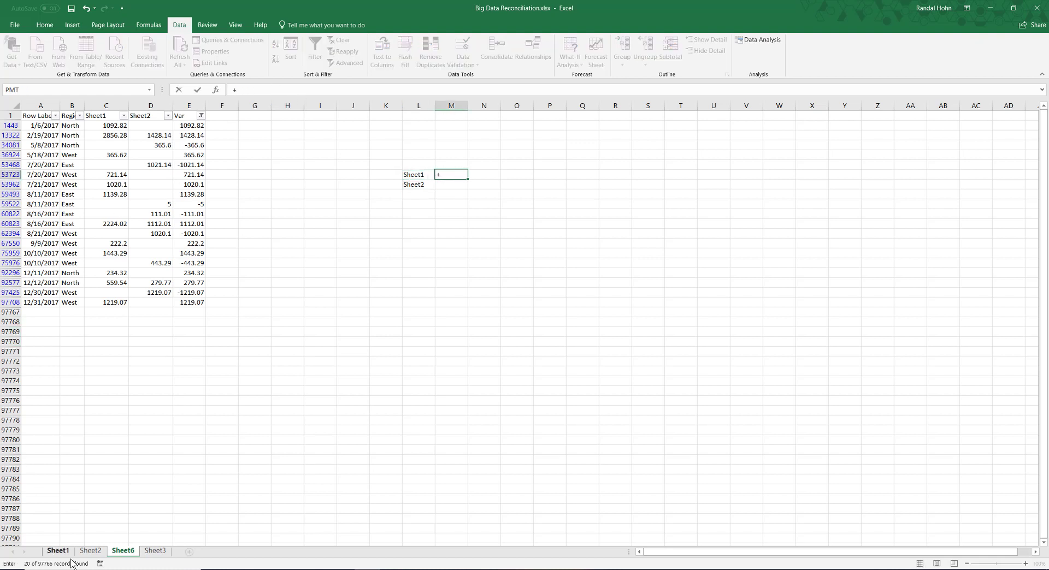
pyautogui.click(67, 552)
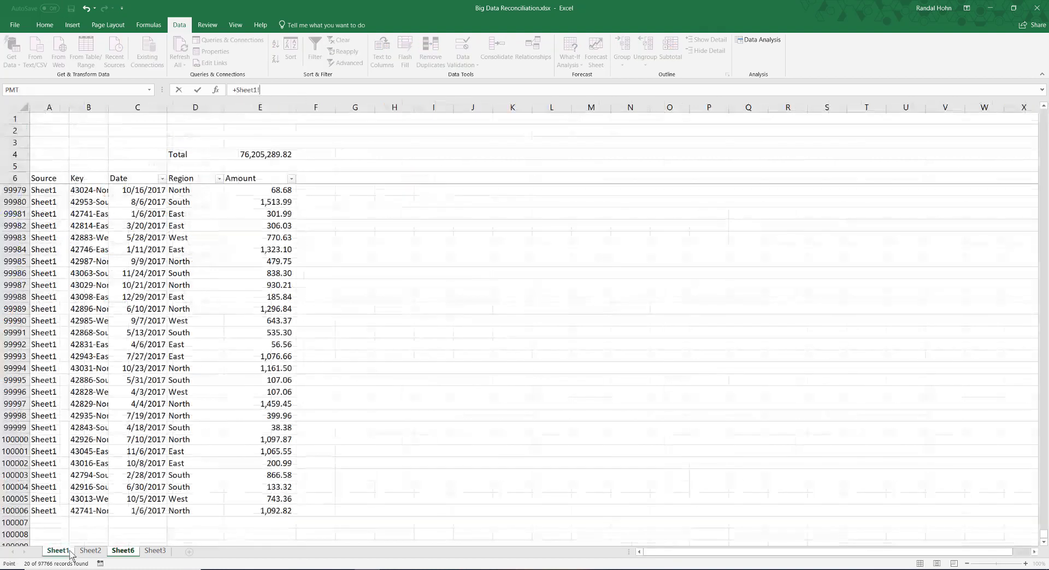
pyautogui.click(289, 148)
pyautogui.press('Return')
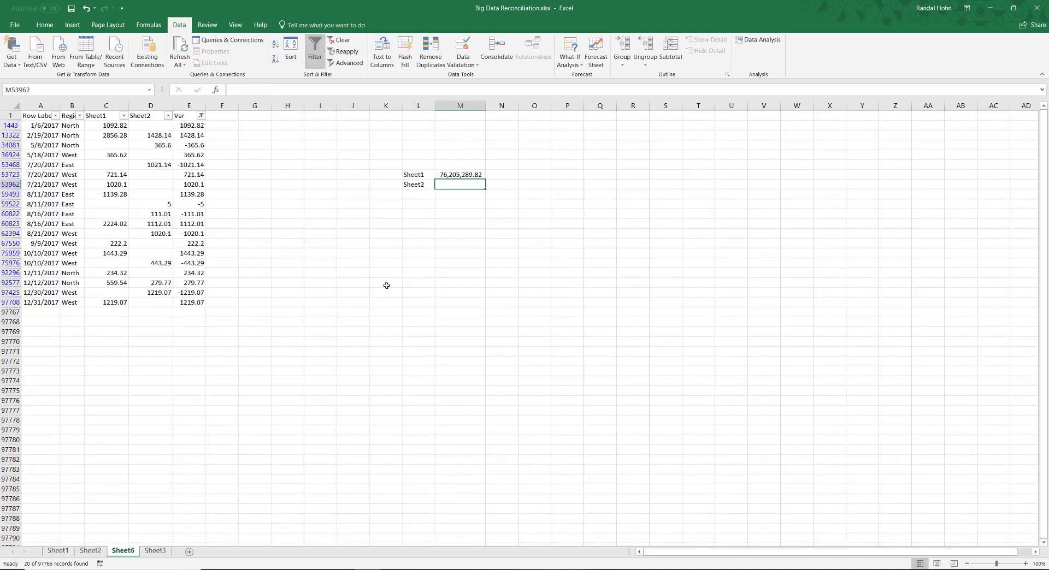
pyautogui.write('+')
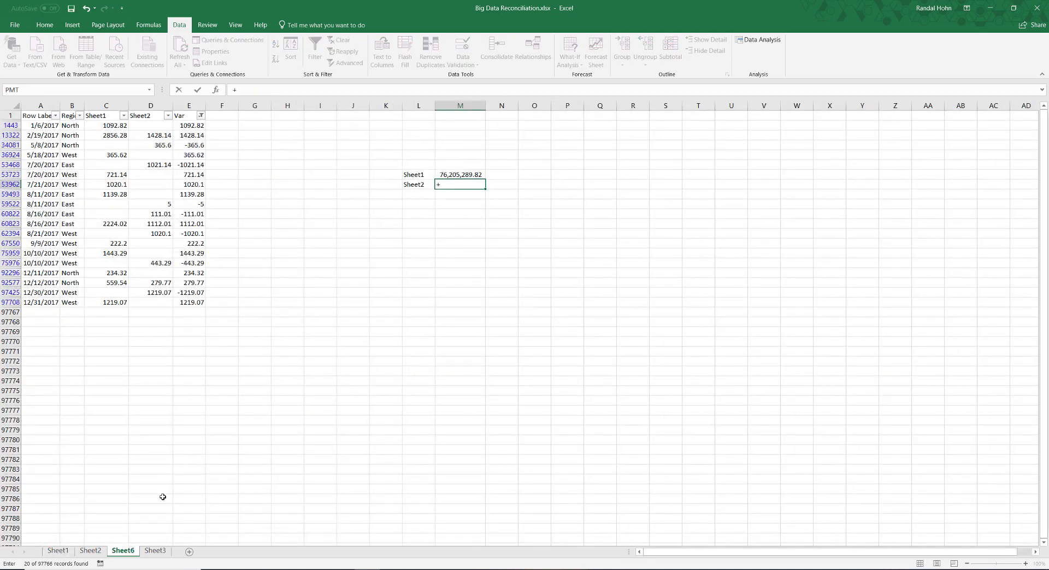
pyautogui.click(90, 551)
pyautogui.click(273, 154)
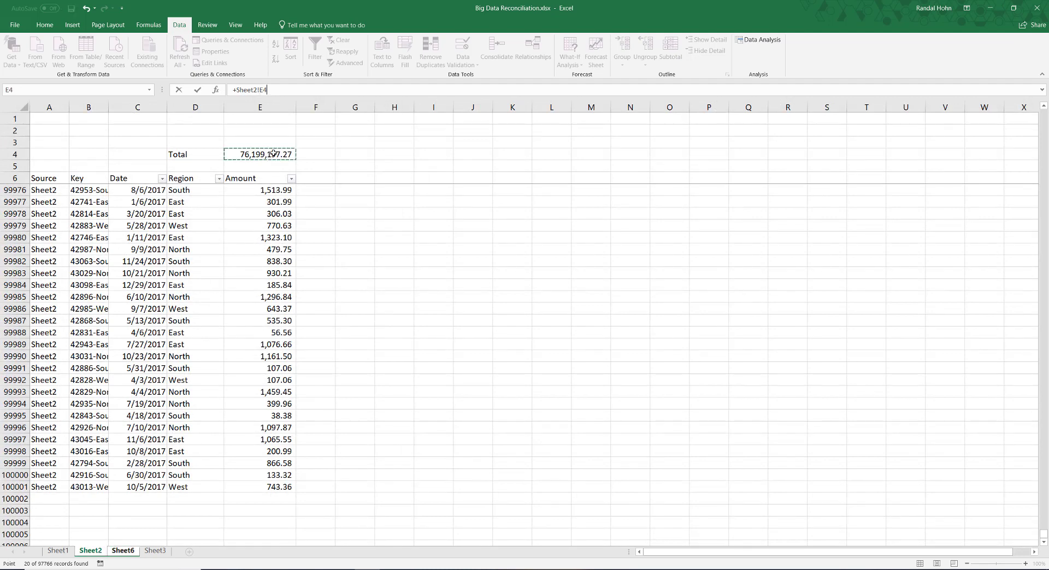
pyautogui.press('Return')
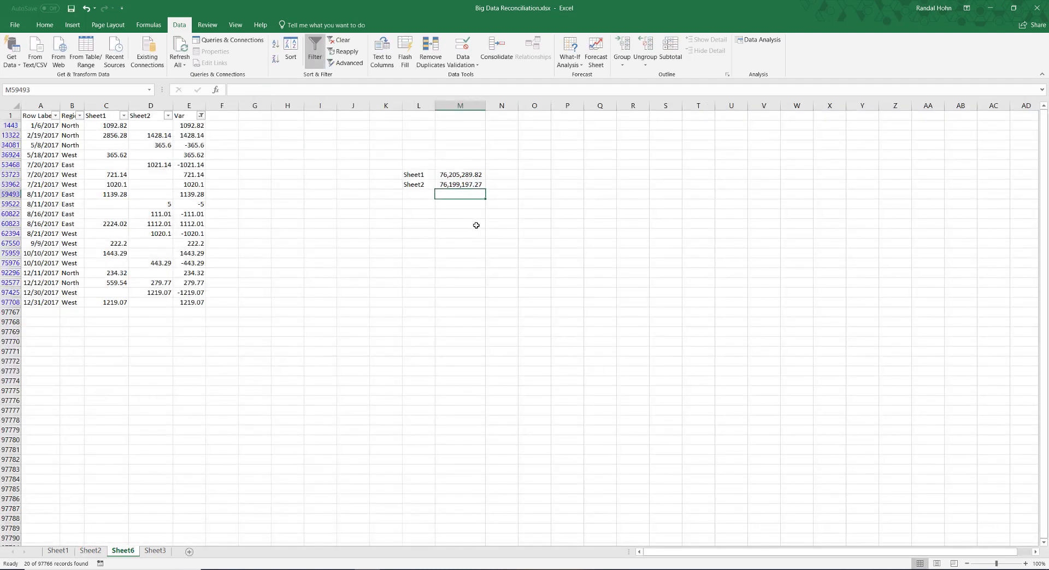
# - Calculate the difference between the two linked sheet totals in M59493 with the formula +M53723-M53962
pyautogui.write('+')
pyautogui.press('Up')
pyautogui.press('Up')
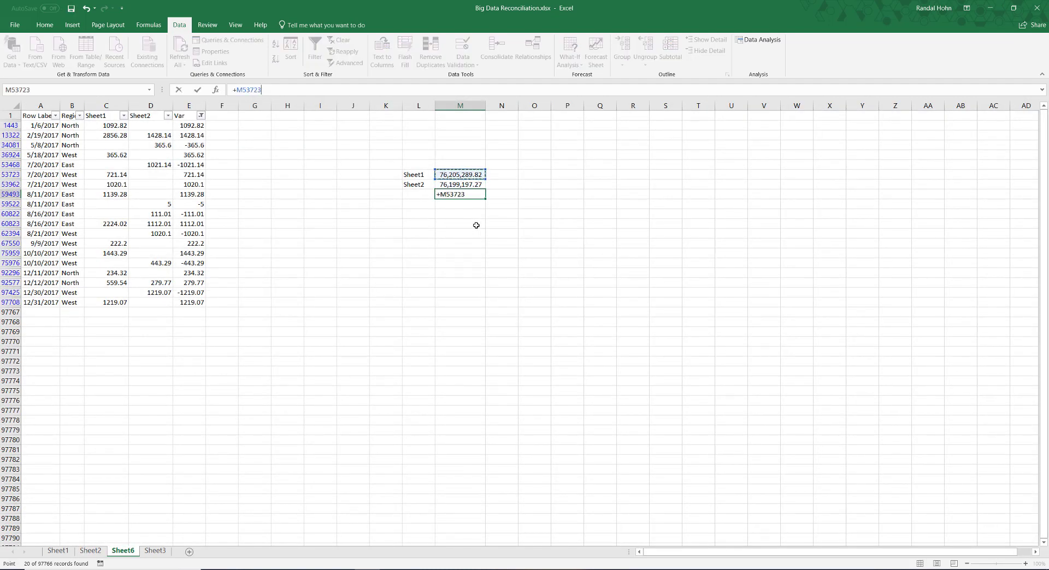
pyautogui.write('-')
pyautogui.press('Up')
pyautogui.hotkey('ctrl', 'Return')
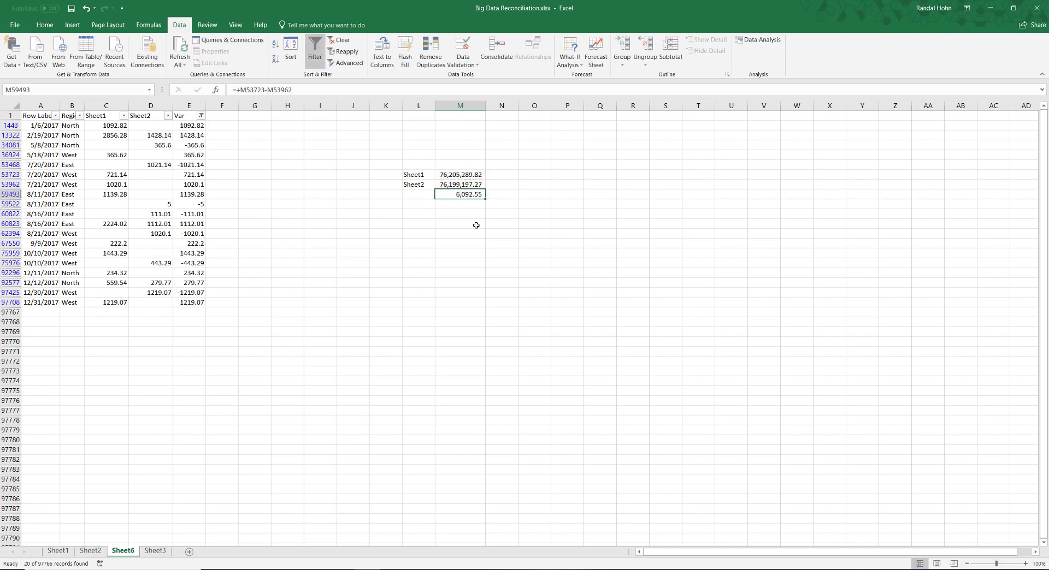
# - Apply the comma number format to the filtered Var values in column E and autofit the column width
pyautogui.moveTo(186, 128); pyautogui.dragTo(194, 303)
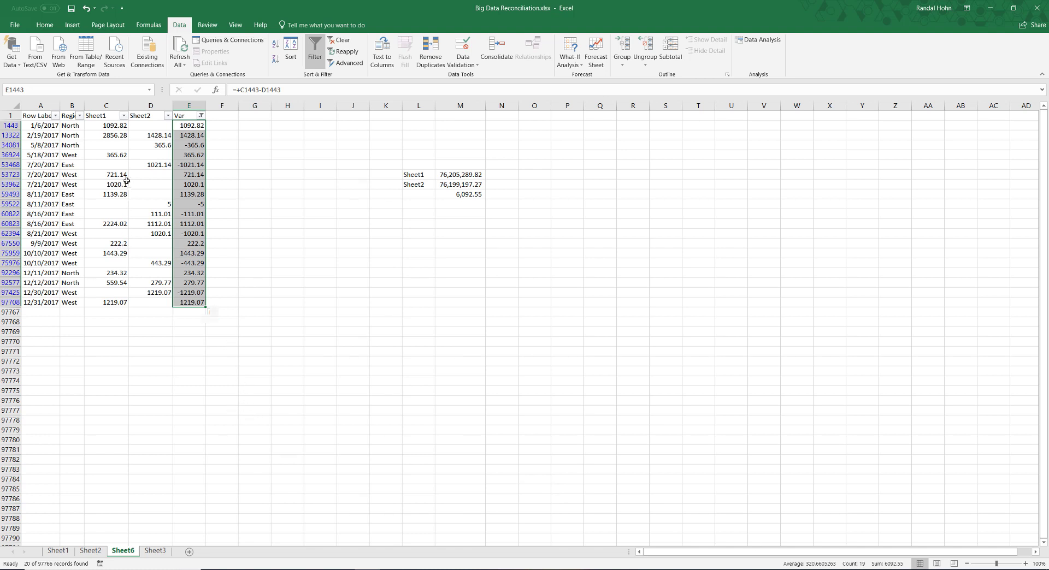
pyautogui.click(45, 25)
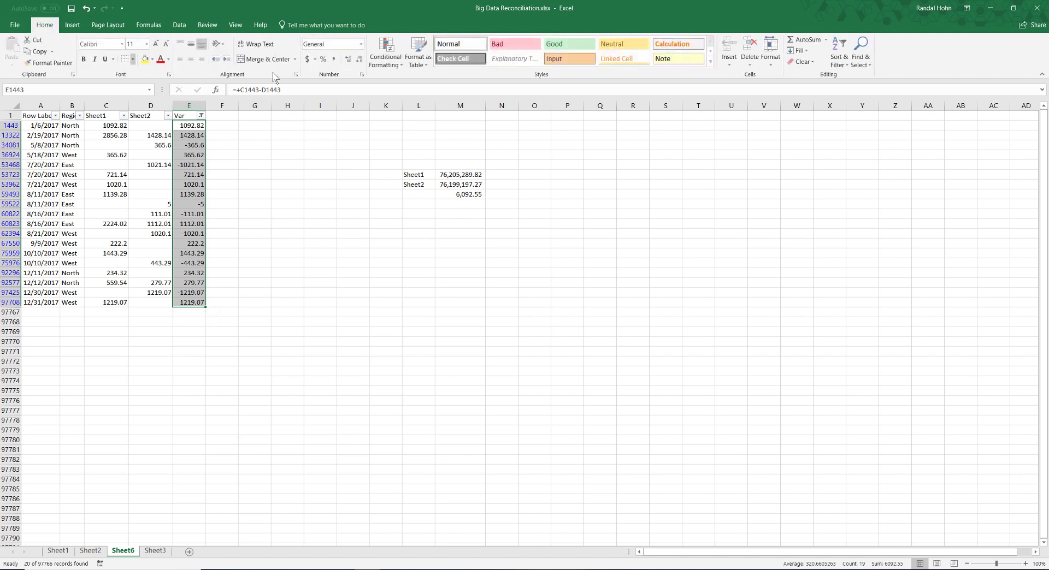
pyautogui.click(334, 59)
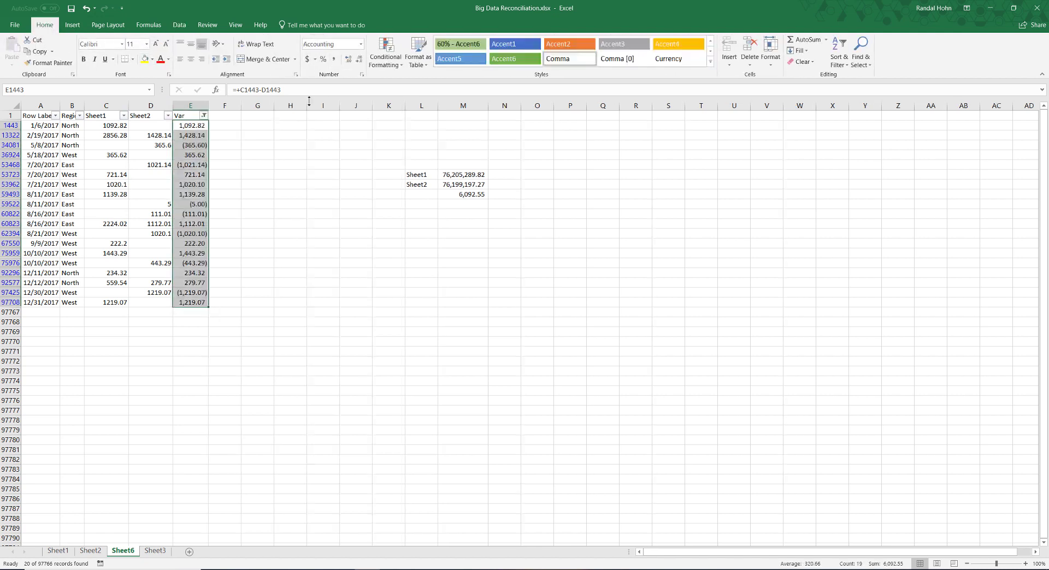
pyautogui.doubleClick(208, 105)
pyautogui.press('Left')
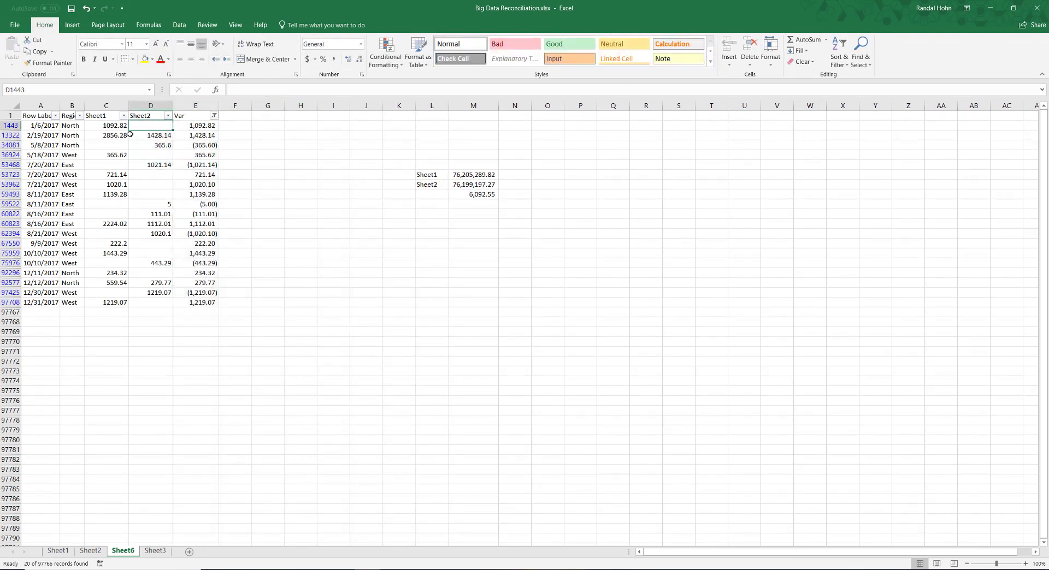
# - Examine the variance rows for amounts missing from either sheet, then select all filtered Var values to check their sum
pyautogui.click(8, 126)
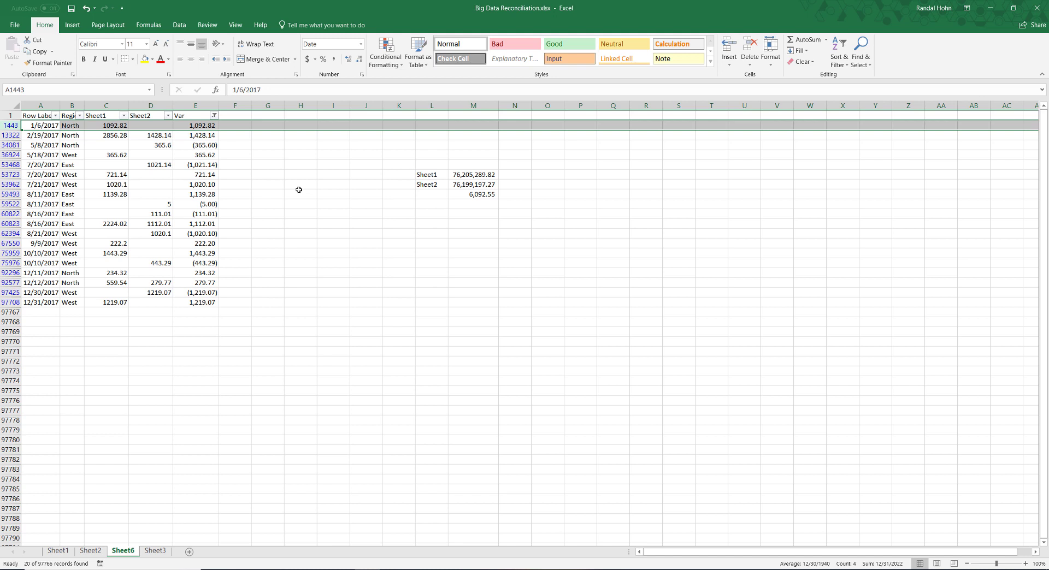
pyautogui.click(164, 154)
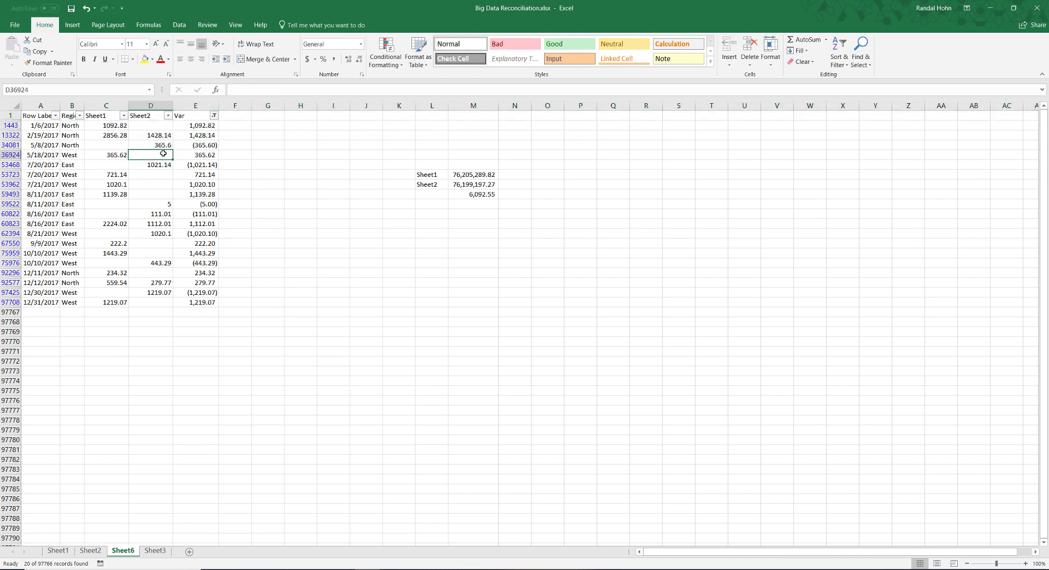
pyautogui.click(118, 145)
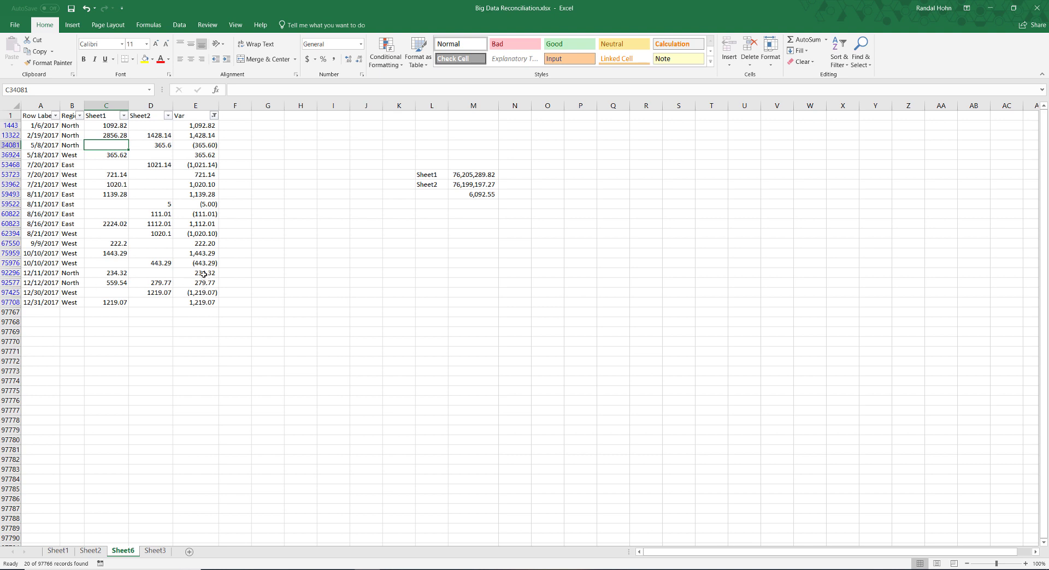
pyautogui.moveTo(198, 125); pyautogui.dragTo(218, 307)
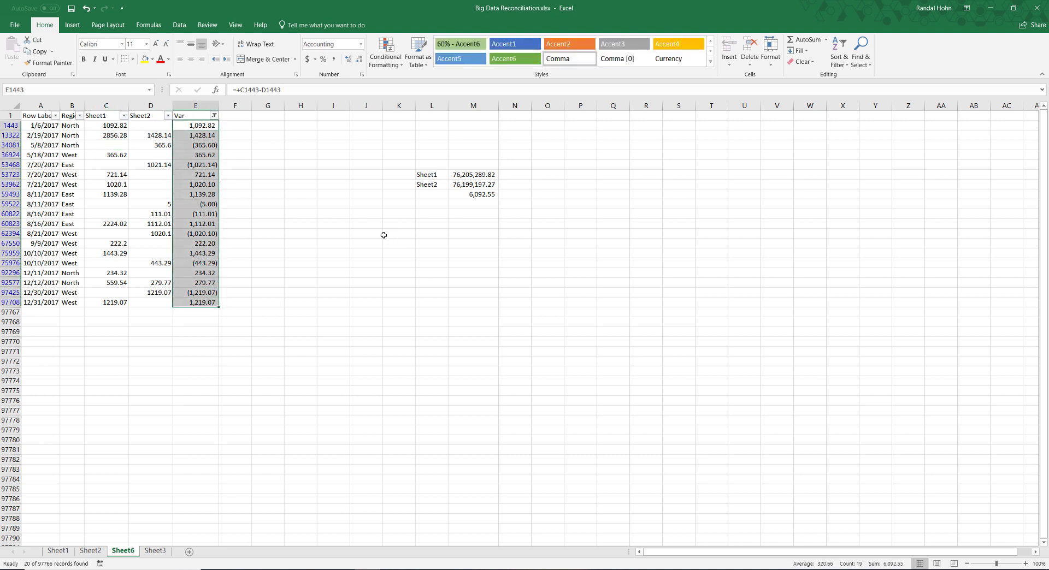